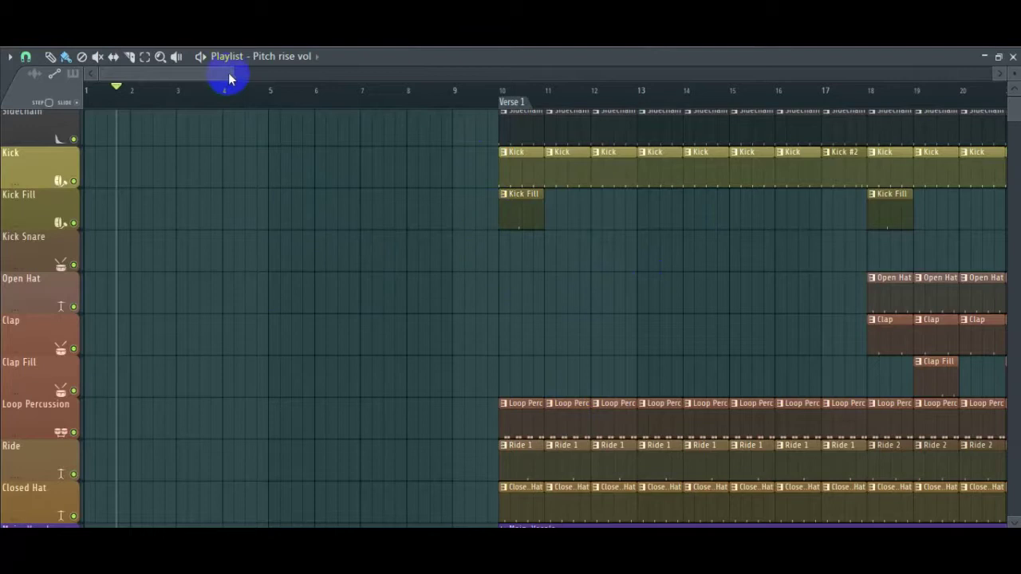
# - Examine the playlist arrangement from bar 1 through the Verse 1 clips at several horizontal zoom levels
pyautogui.moveTo(235, 74)
pyautogui.mouseDown()
pyautogui.moveTo(388, 72)
pyautogui.moveTo(220, 79)
pyautogui.mouseUp()
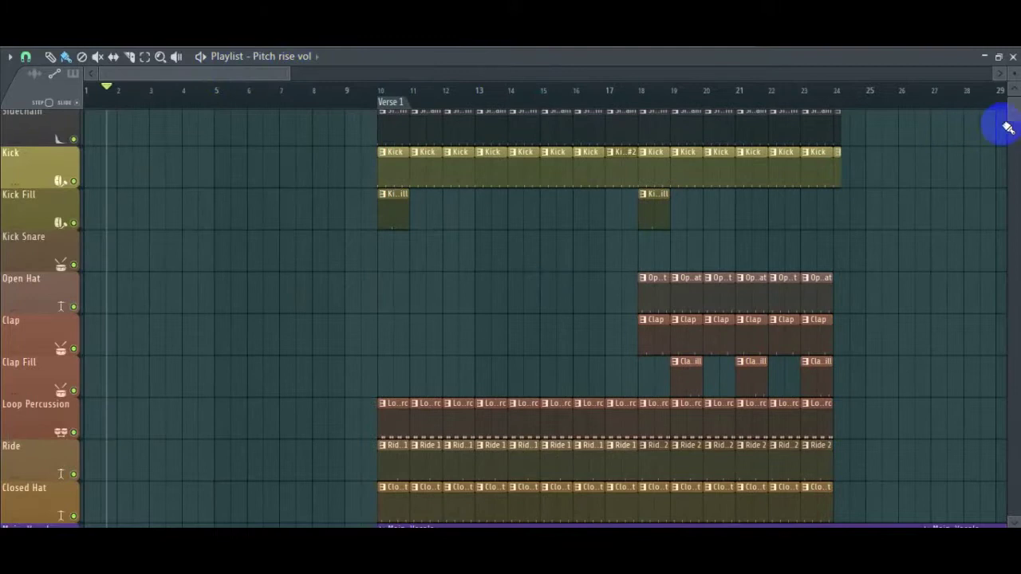
pyautogui.moveTo(1013, 116)
pyautogui.mouseDown()
pyautogui.moveTo(1010, 155)
pyautogui.moveTo(1016, 114)
pyautogui.mouseUp()
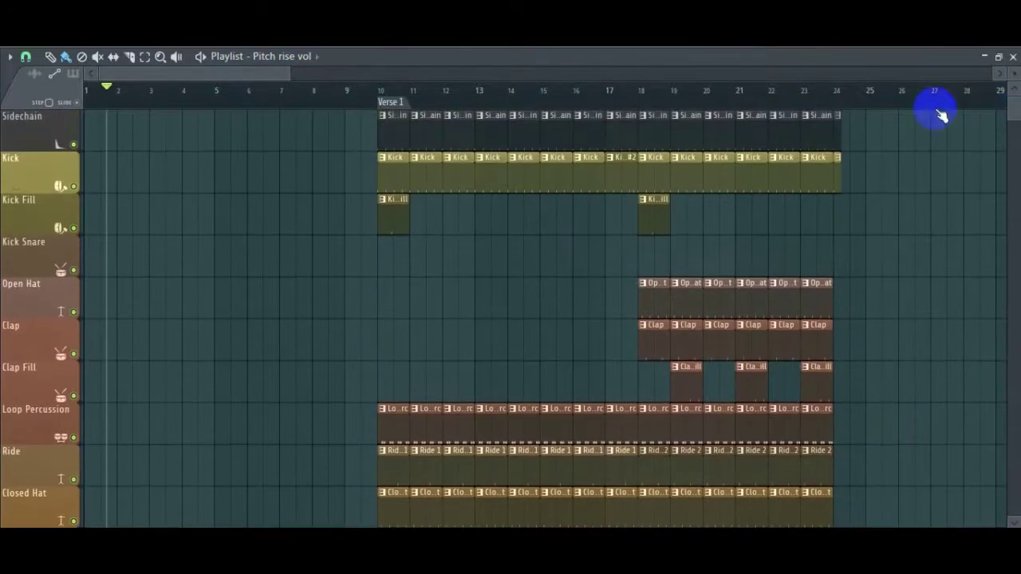
pyautogui.moveTo(246, 75); pyautogui.dragTo(157, 75)
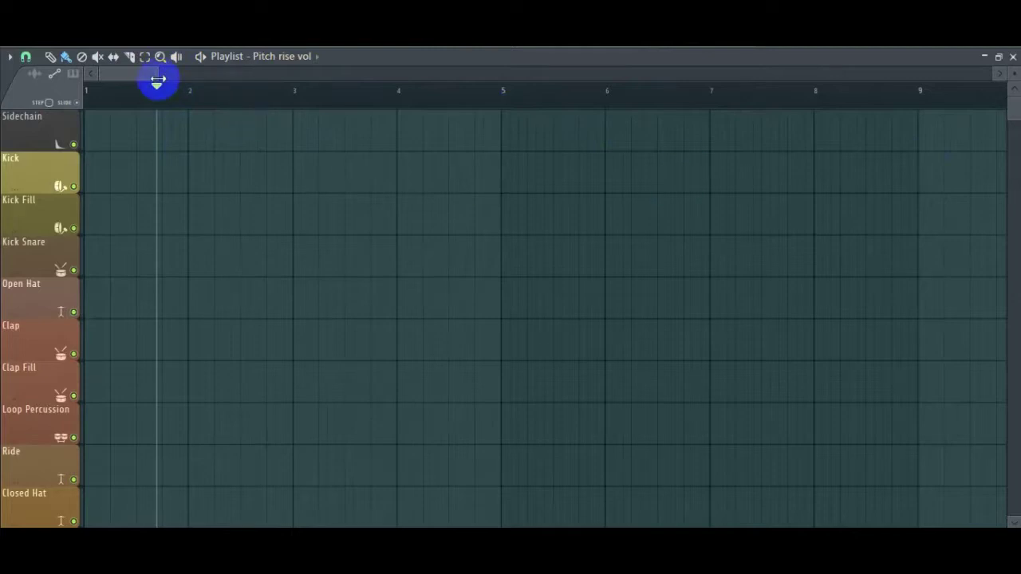
pyautogui.moveTo(158, 79); pyautogui.dragTo(141, 84)
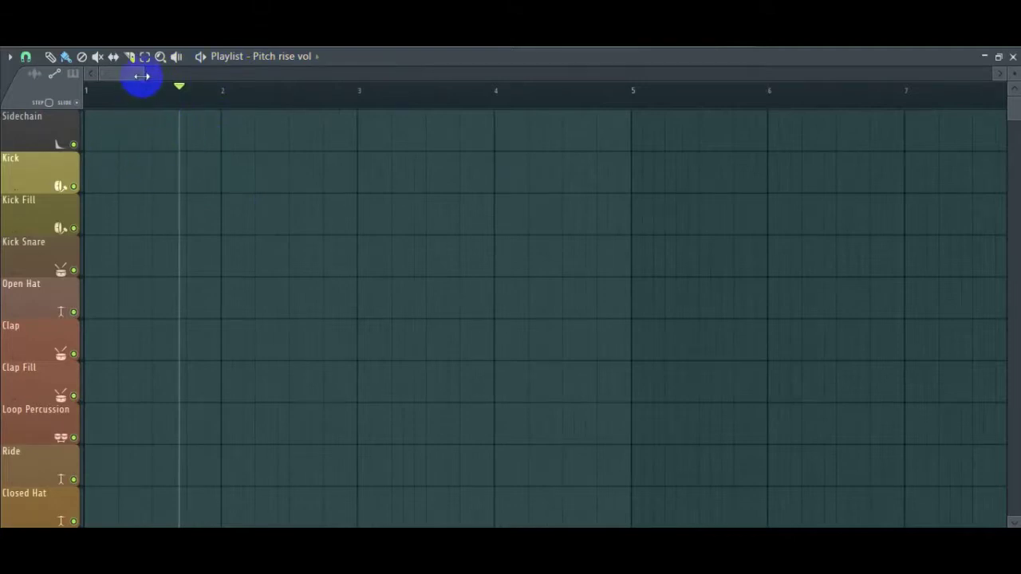
pyautogui.moveTo(142, 75); pyautogui.dragTo(187, 75)
pyautogui.click(27, 57)
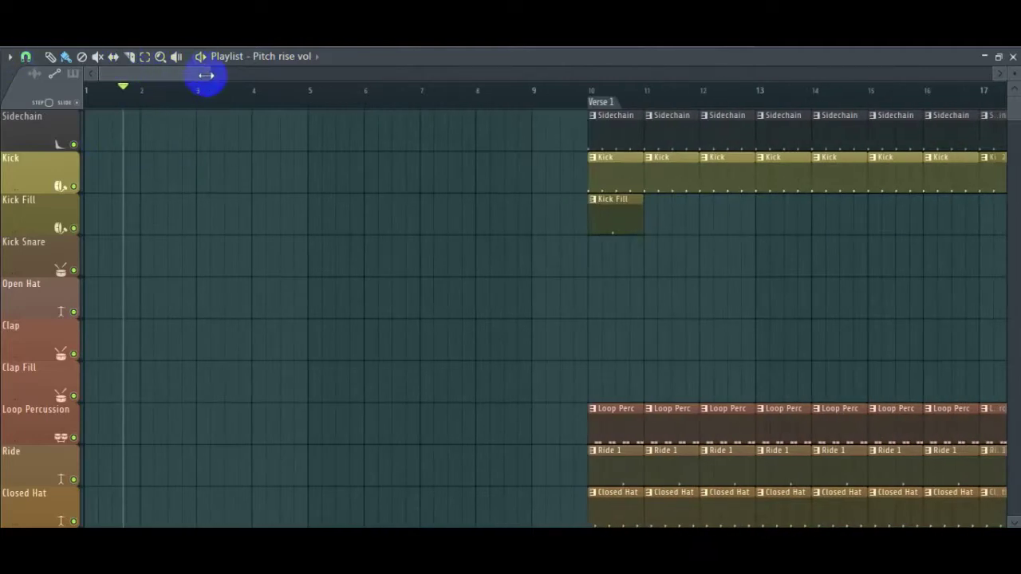
pyautogui.moveTo(206, 75); pyautogui.dragTo(235, 73)
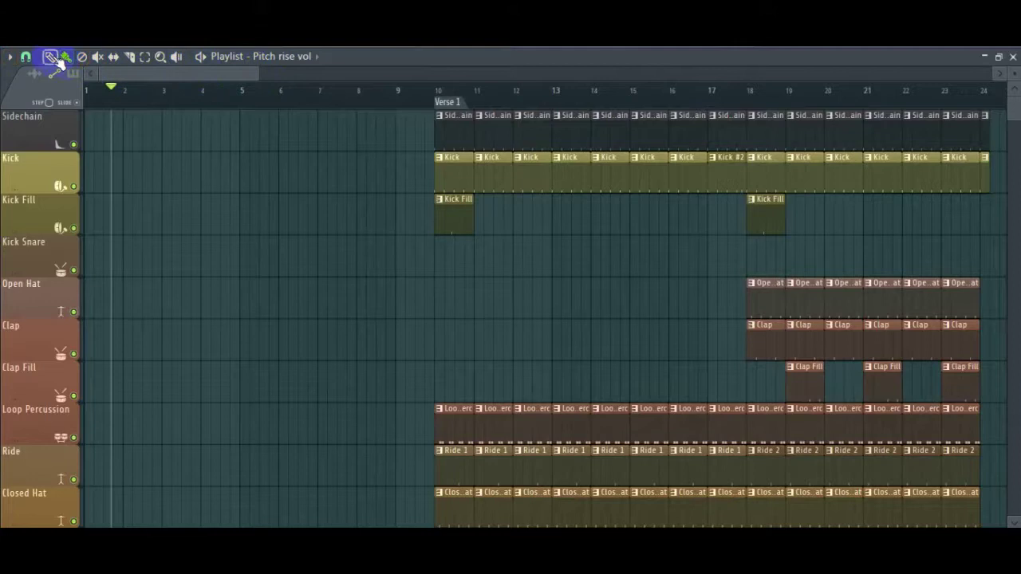
# - Pick up the Kick pattern from the Verse 1 clips and paint one Kick clip at bar 3 on the Kick track
pyautogui.click(65, 57)
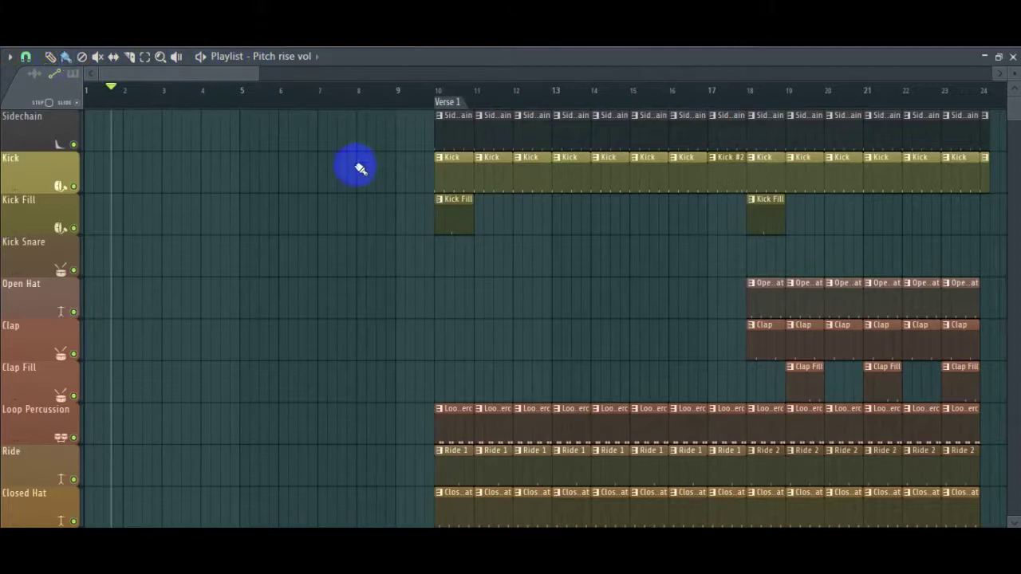
pyautogui.click(450, 160)
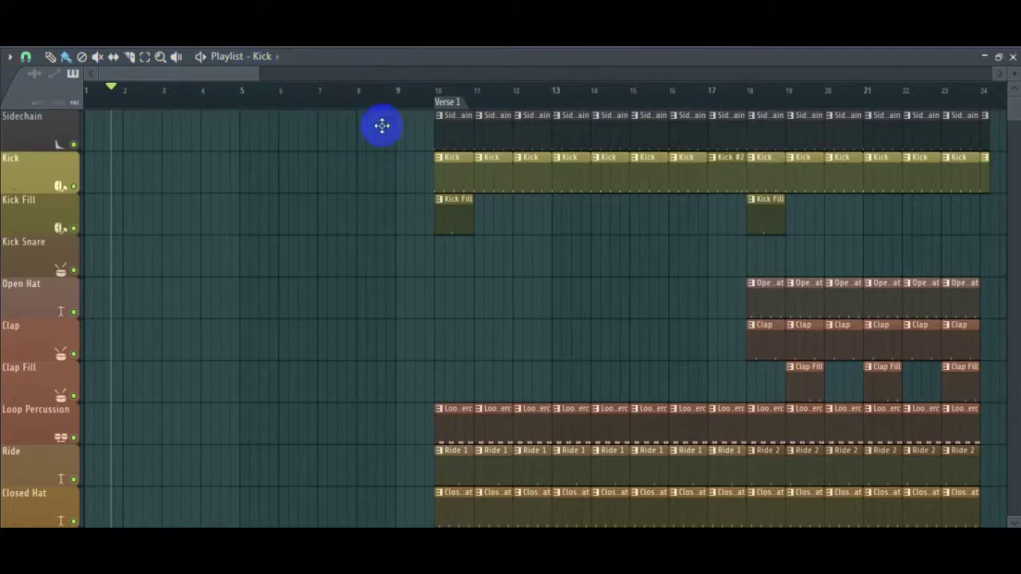
pyautogui.moveTo(445, 155); pyautogui.dragTo(454, 166)
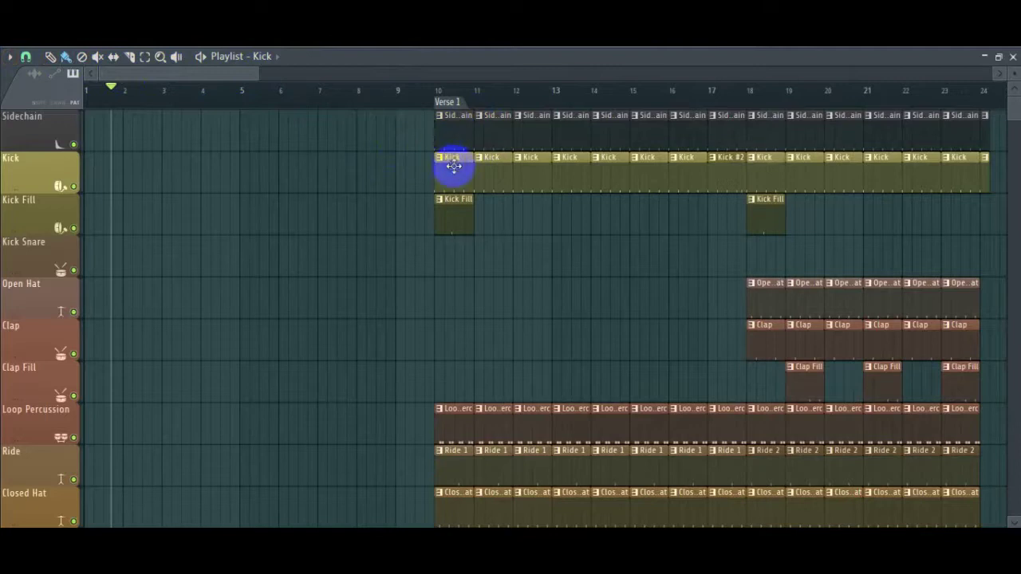
pyautogui.click(177, 162)
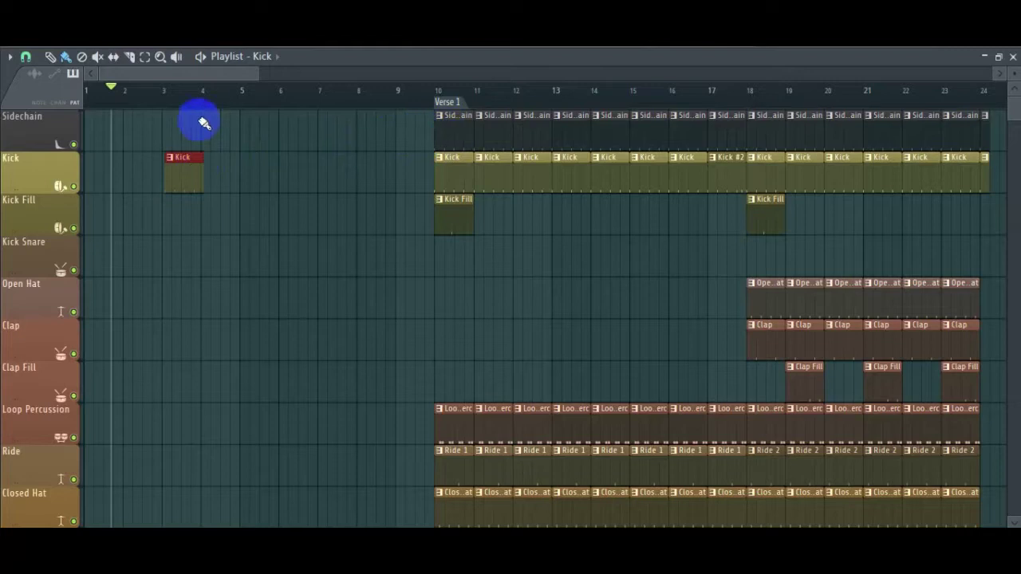
pyautogui.click(67, 57)
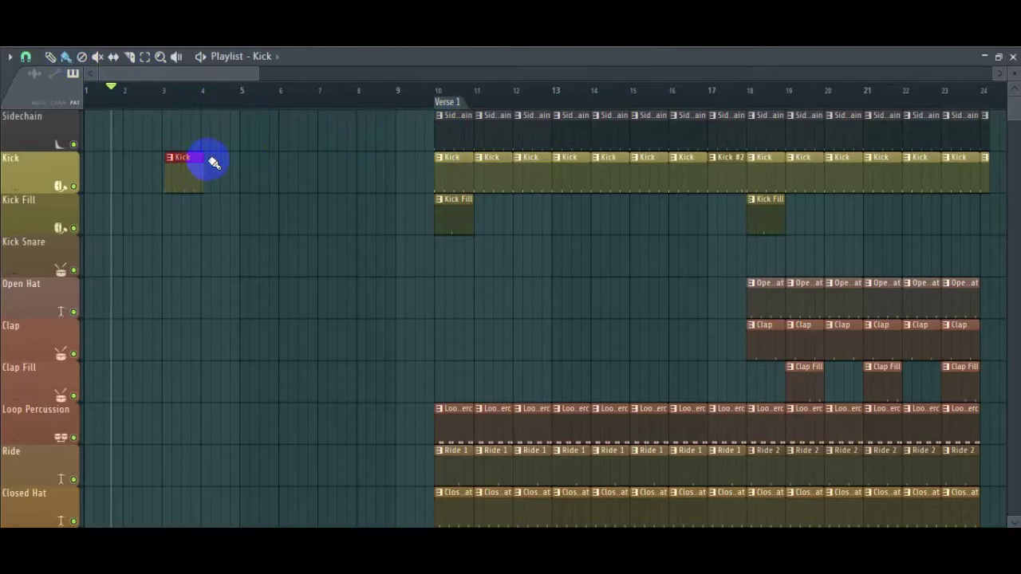
pyautogui.moveTo(214, 163)
pyautogui.mouseDown()
pyautogui.moveTo(383, 159)
pyautogui.moveTo(404, 178)
pyautogui.moveTo(200, 178)
pyautogui.moveTo(190, 146)
pyautogui.moveTo(96, 91)
pyautogui.mouseUp()
# - Paint three consecutive Kick clips between bars 2 and 6 on the Kick track and delete them one by one
pyautogui.click(83, 58)
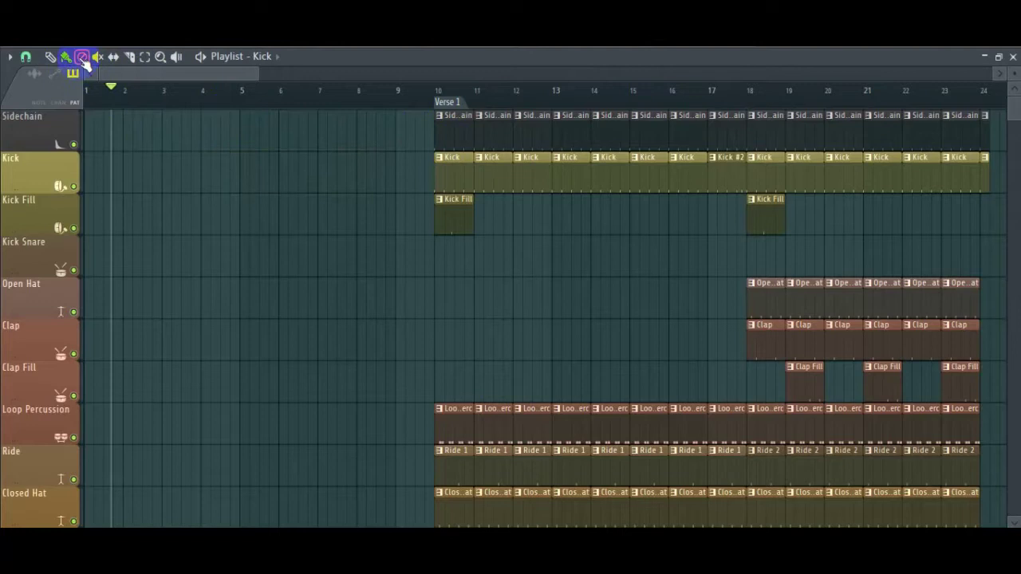
pyautogui.moveTo(141, 176); pyautogui.dragTo(228, 177)
pyautogui.click(98, 58)
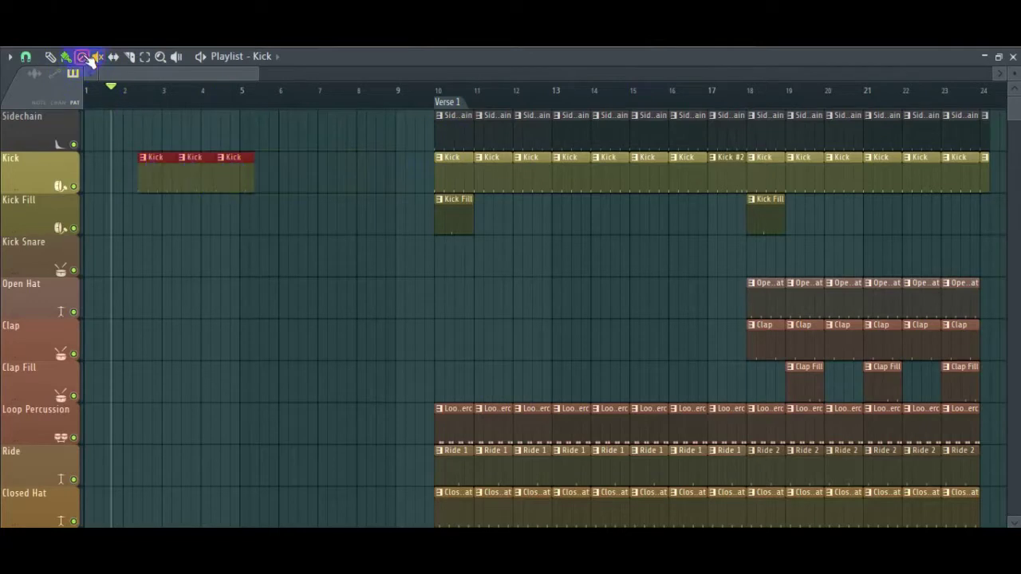
pyautogui.click(167, 171)
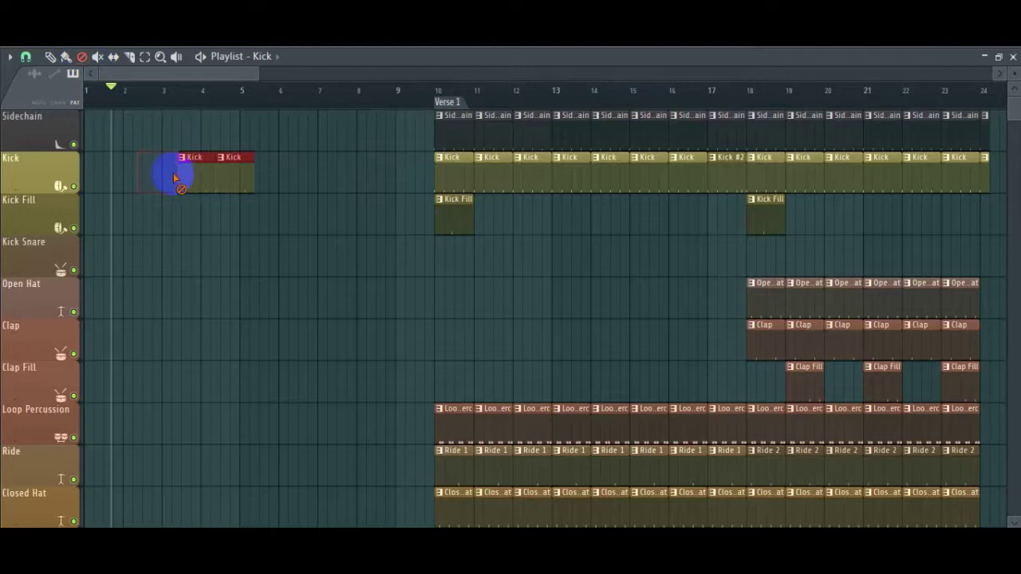
pyautogui.click(197, 178)
pyautogui.click(237, 171)
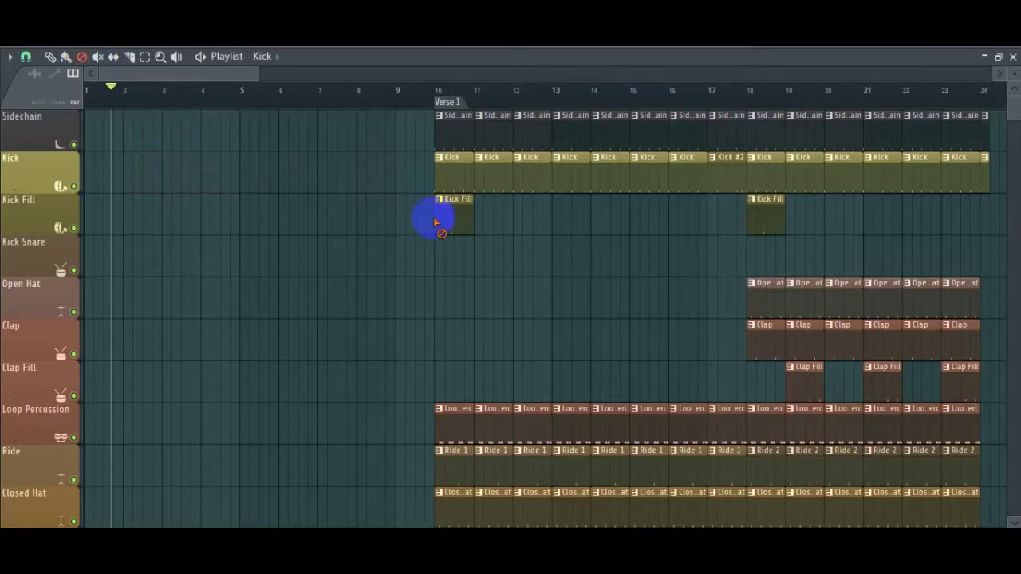
# - Draw a single Kick clip just after bar 5 on the Kick track and remove it
pyautogui.click(66, 57)
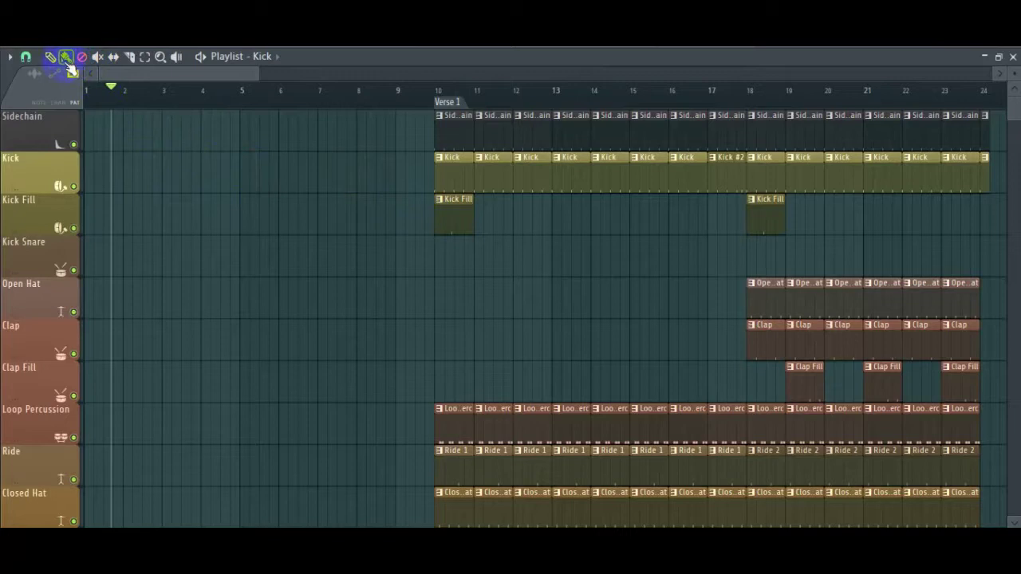
pyautogui.click(51, 57)
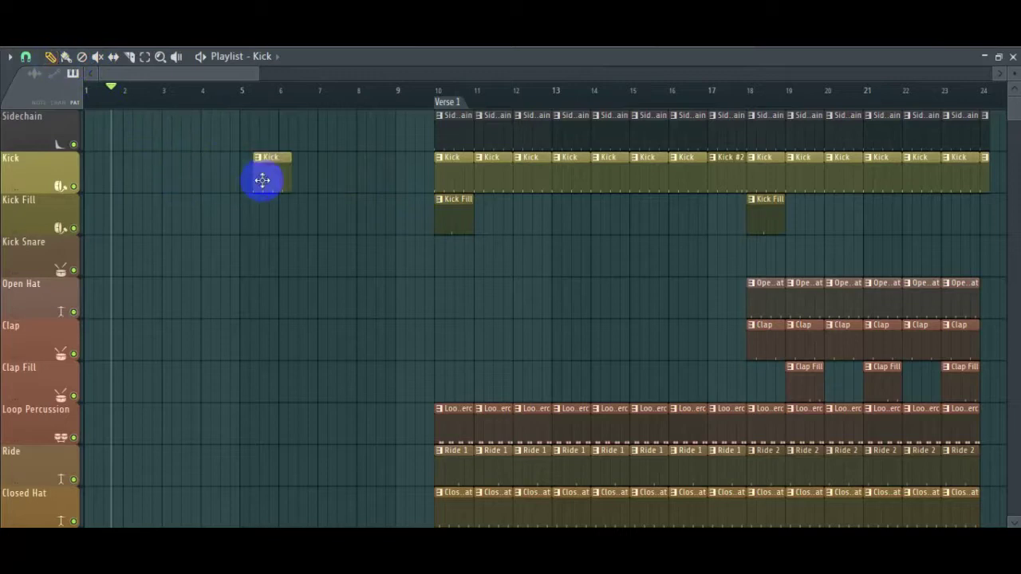
pyautogui.click(81, 57)
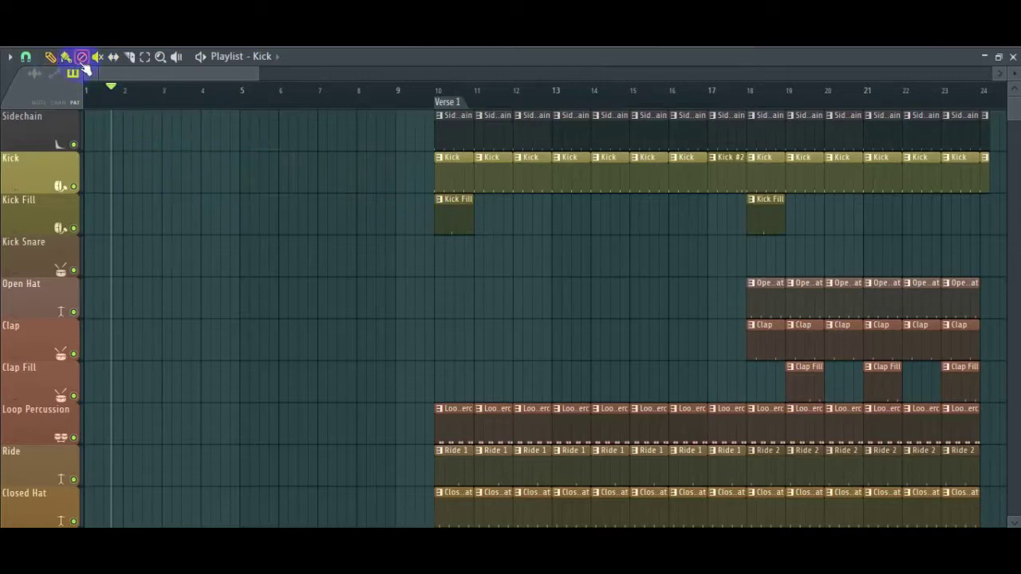
# - Draw five Kick clips between bars 2 and 8: two on the Kick track, one on Kick Fill and two on Kick Snare
pyautogui.click(69, 58)
pyautogui.click(237, 154)
pyautogui.click(191, 220)
pyautogui.click(221, 254)
pyautogui.click(290, 254)
pyautogui.click(133, 169)
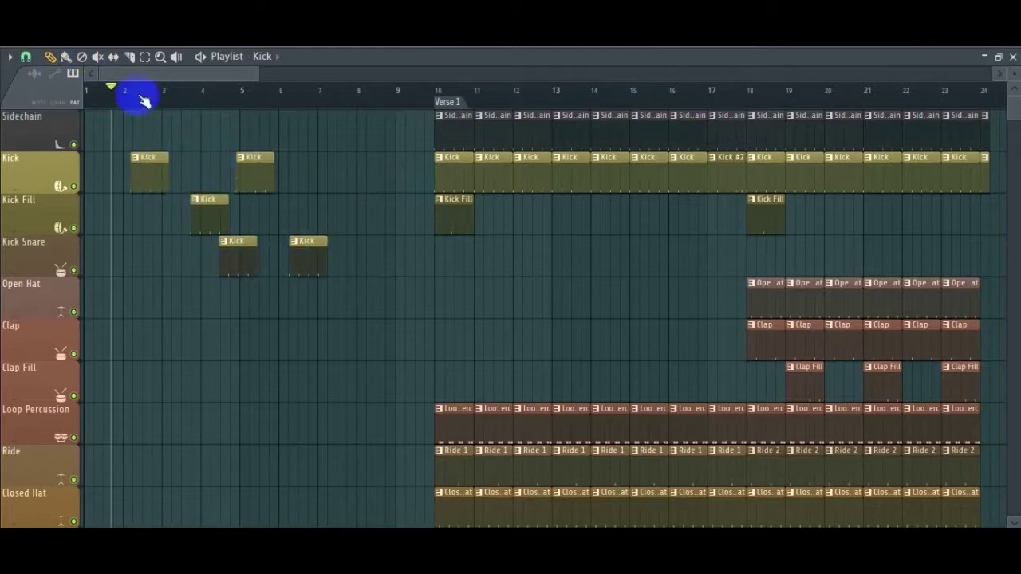
# - Move the first Kick clip on the Kick track so it starts at bar 2
pyautogui.click(83, 58)
pyautogui.click(150, 167)
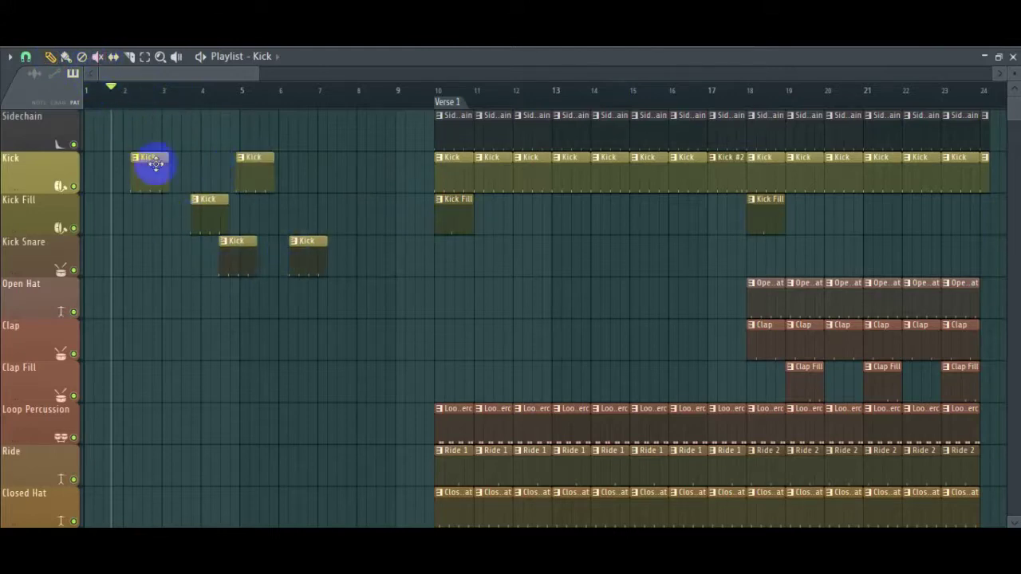
pyautogui.moveTo(154, 158); pyautogui.dragTo(152, 158)
# - Mute the Kick clips at bar 2, on the Kick Fill track and after bar 6 on Kick Snare, with the Kick Fill one starting at bar 3
pyautogui.click(98, 58)
pyautogui.click(142, 157)
pyautogui.click(144, 170)
pyautogui.click(308, 245)
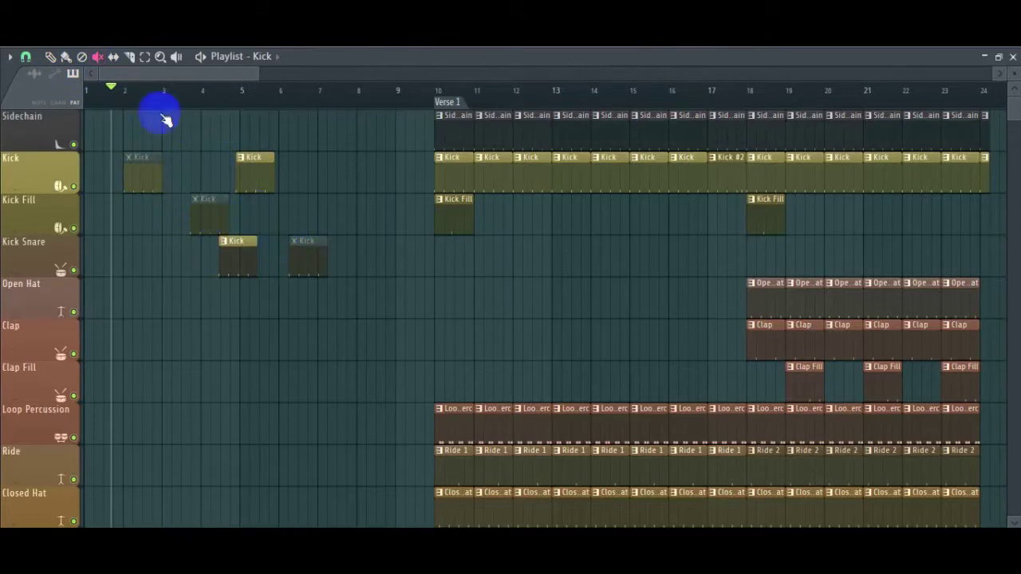
pyautogui.hotkey('ctrl', 'z')
# - Slice the Kick clip around bar 5 on the Kick track into four pieces with three vertical cuts
pyautogui.click(131, 57)
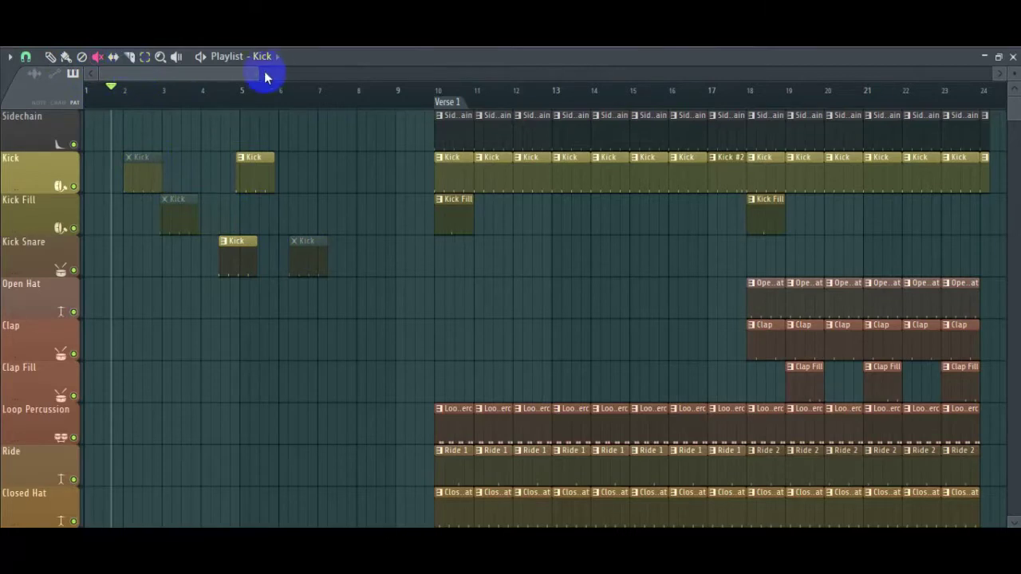
pyautogui.moveTo(258, 73); pyautogui.dragTo(157, 78)
pyautogui.click(131, 59)
pyautogui.moveTo(156, 157); pyautogui.dragTo(156, 224)
pyautogui.moveTo(204, 152); pyautogui.dragTo(183, 200)
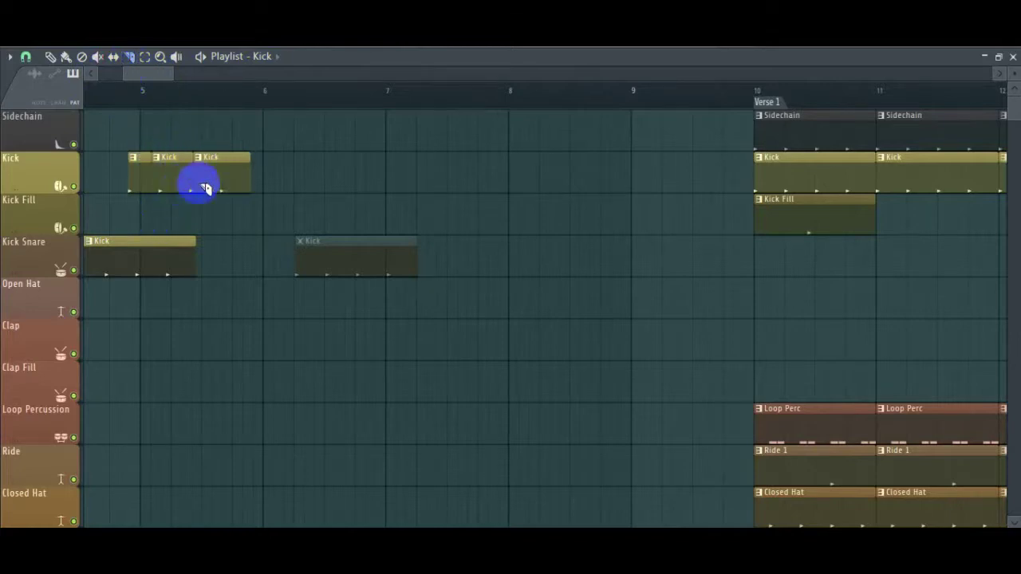
pyautogui.moveTo(229, 152); pyautogui.dragTo(228, 210)
# - Rearrange the sliced Kick pieces: the last past bar 6, the second on the Sidechain track, the other two side by side before bar 6
pyautogui.click(50, 56)
pyautogui.moveTo(237, 168); pyautogui.dragTo(298, 171)
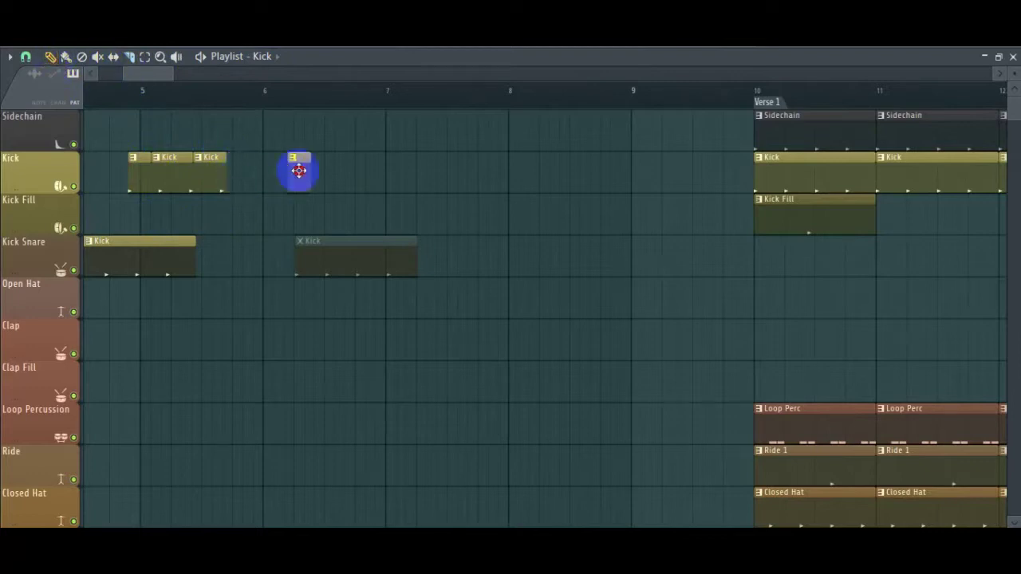
pyautogui.moveTo(203, 175); pyautogui.dragTo(221, 233)
pyautogui.moveTo(176, 183); pyautogui.dragTo(217, 134)
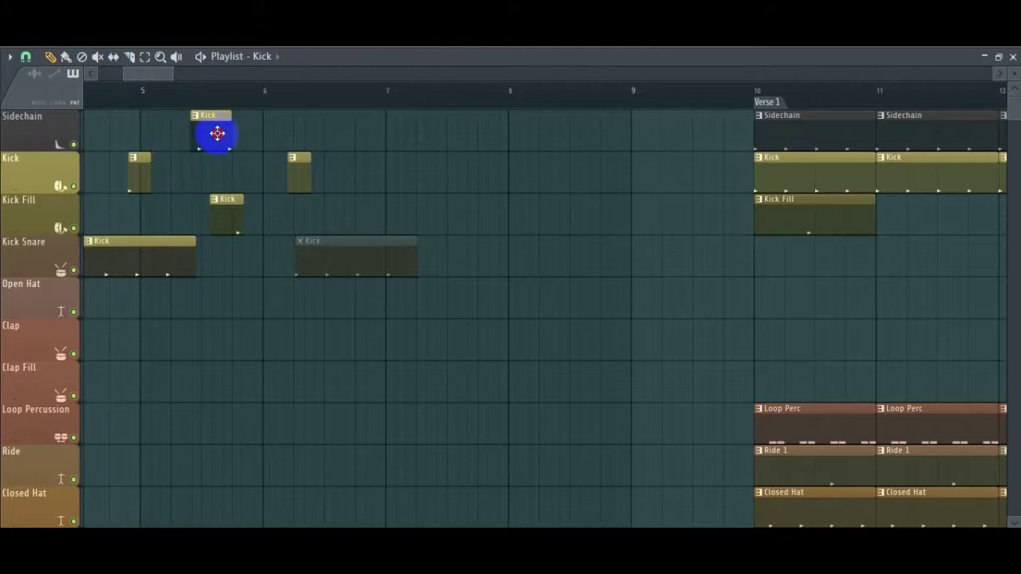
pyautogui.moveTo(142, 173); pyautogui.dragTo(202, 175)
pyautogui.moveTo(221, 221); pyautogui.dragTo(222, 167)
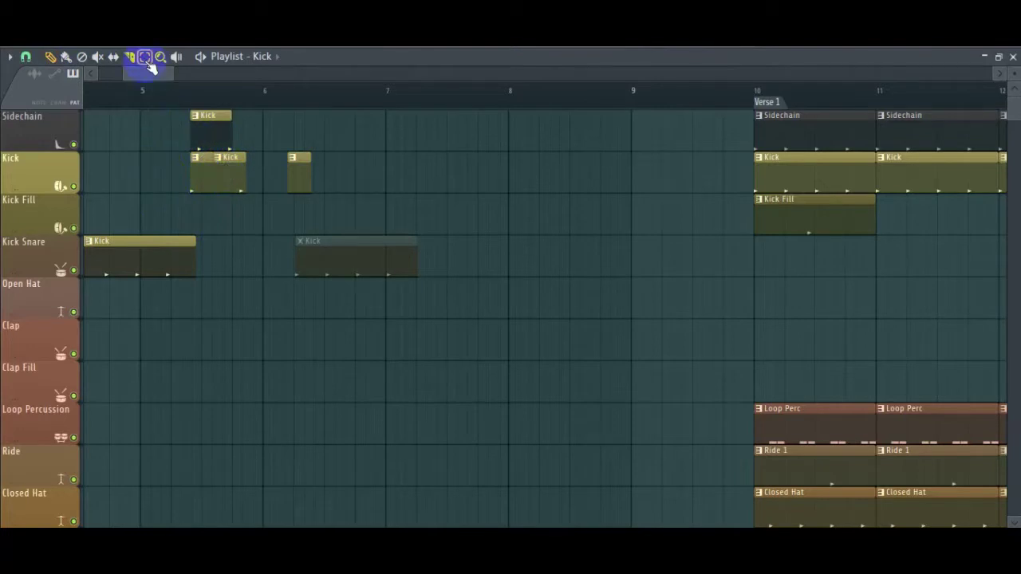
# - Select different groups of the Kick clips before Verse 1 by enclosing them with the Select tool
pyautogui.click(147, 57)
pyautogui.moveTo(267, 151); pyautogui.dragTo(445, 290)
pyautogui.moveTo(350, 331); pyautogui.dragTo(205, 152)
pyautogui.moveTo(387, 316); pyautogui.dragTo(67, 140)
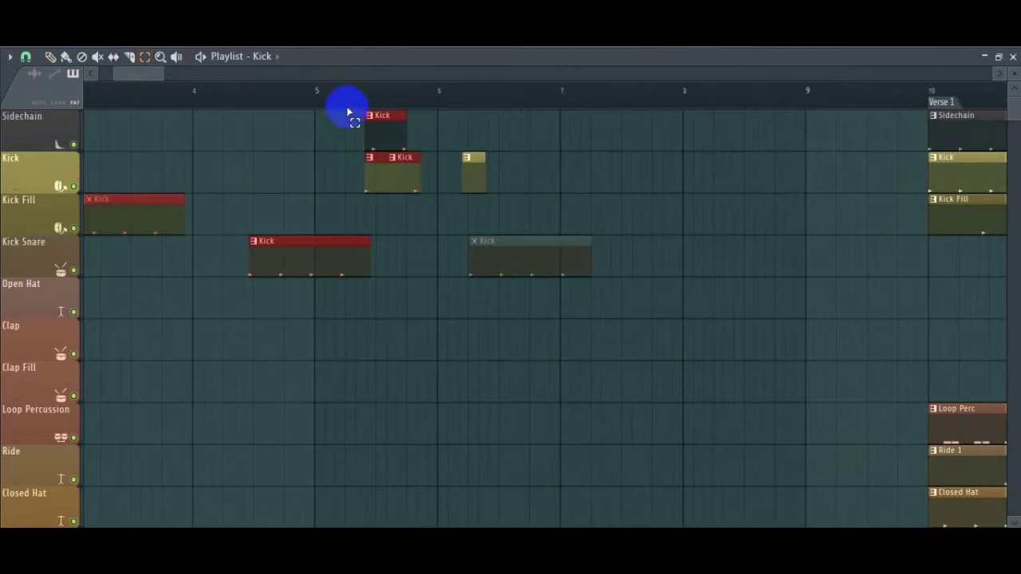
# - Select the timeline range from about bar 4.6 to bar 6.7 and clear the clip and time selections
pyautogui.moveTo(273, 99); pyautogui.dragTo(526, 148)
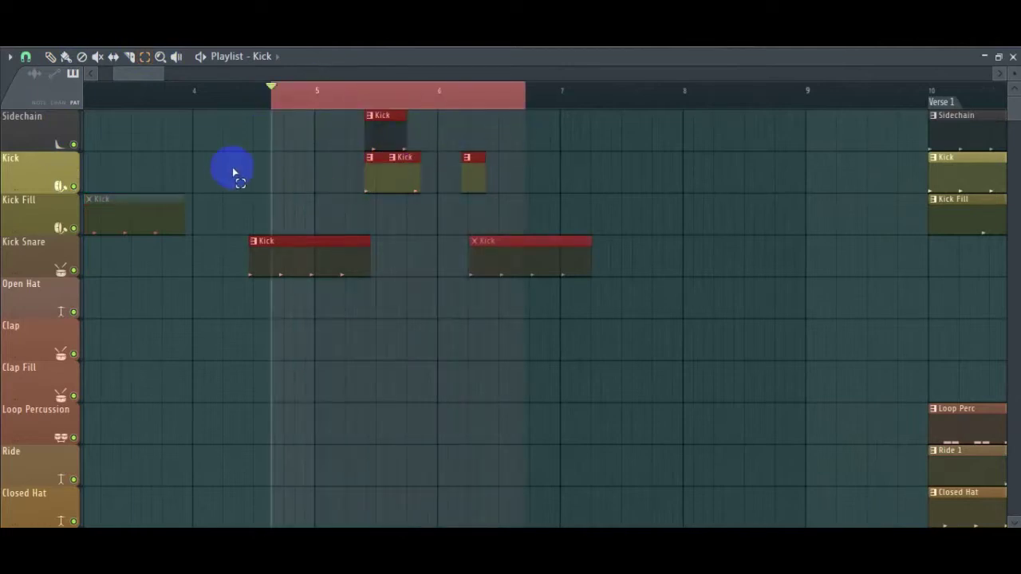
pyautogui.click(206, 132)
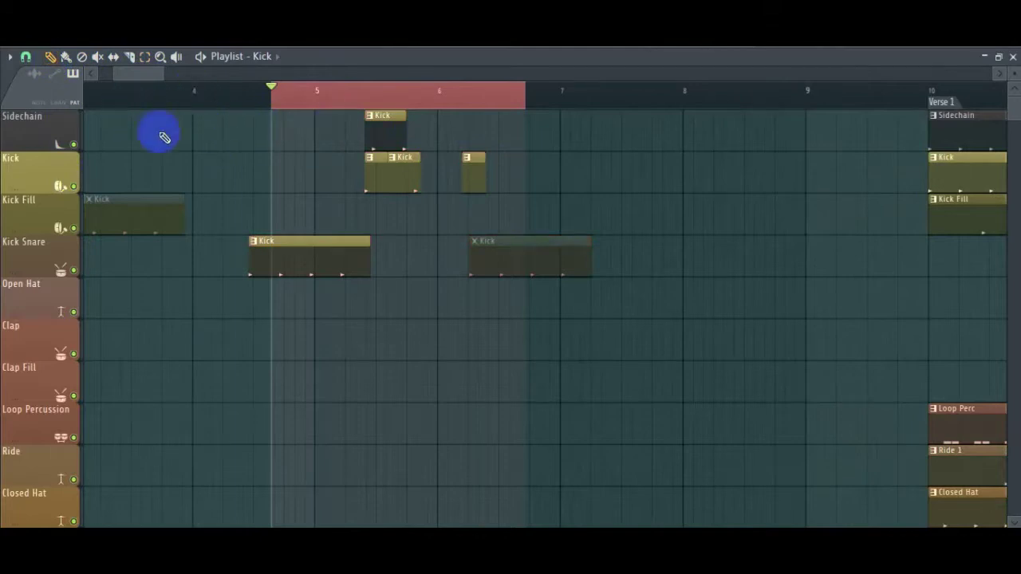
pyautogui.click(205, 102)
# - Review the playlist's zoom commands, including the quick zoom presets, and close the list
pyautogui.click(147, 73)
pyautogui.click(162, 60)
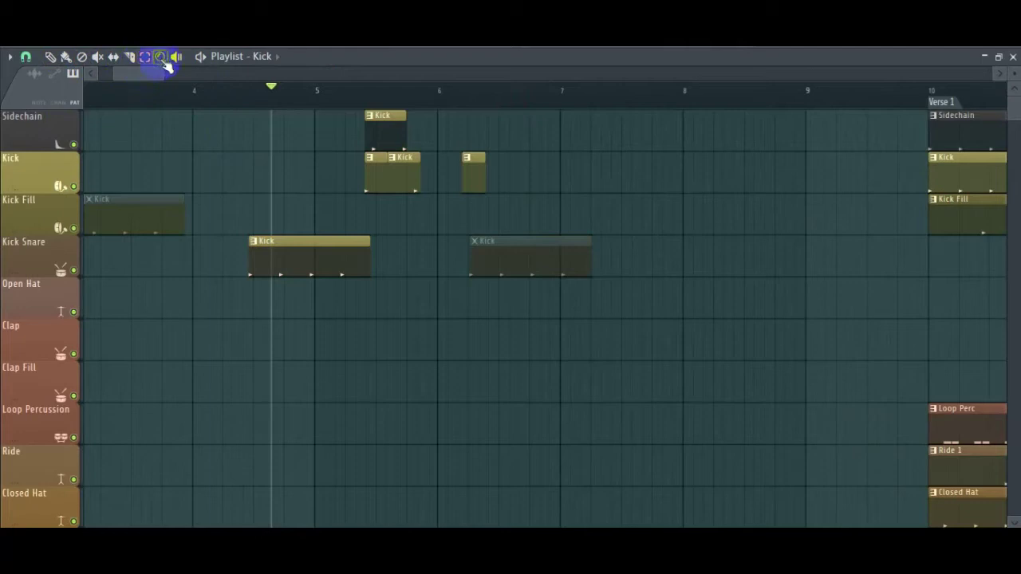
pyautogui.rightClick(162, 61)
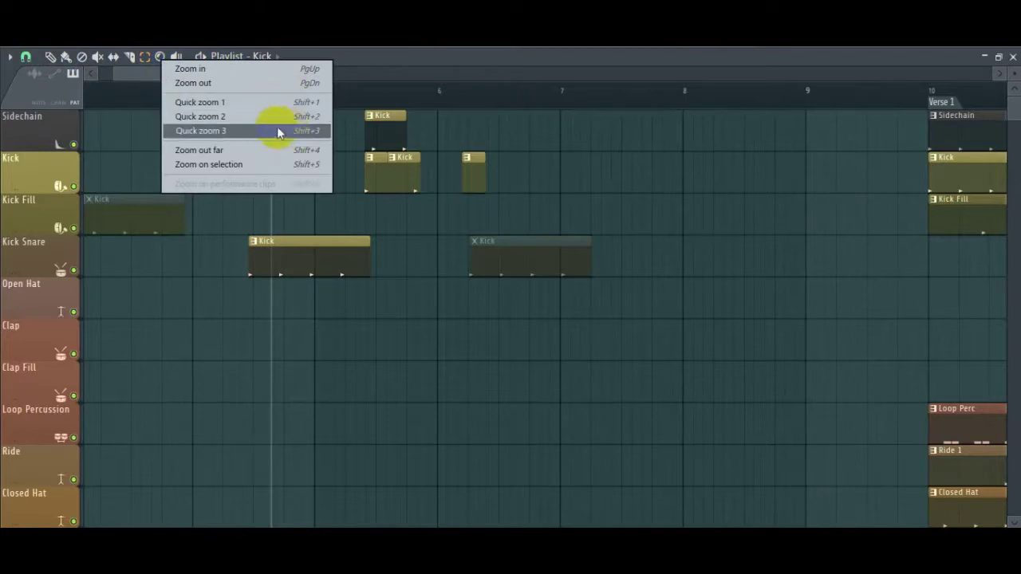
pyautogui.click(136, 85)
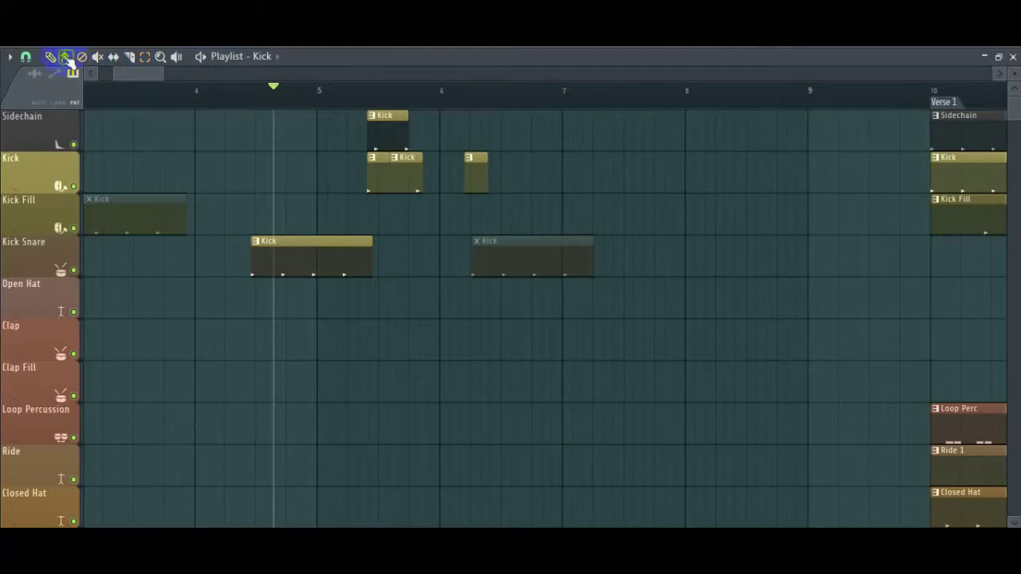
# - Move the playhead along the timeline to bar 7 and back to just after bar 4
pyautogui.moveTo(275, 72); pyautogui.dragTo(280, 92)
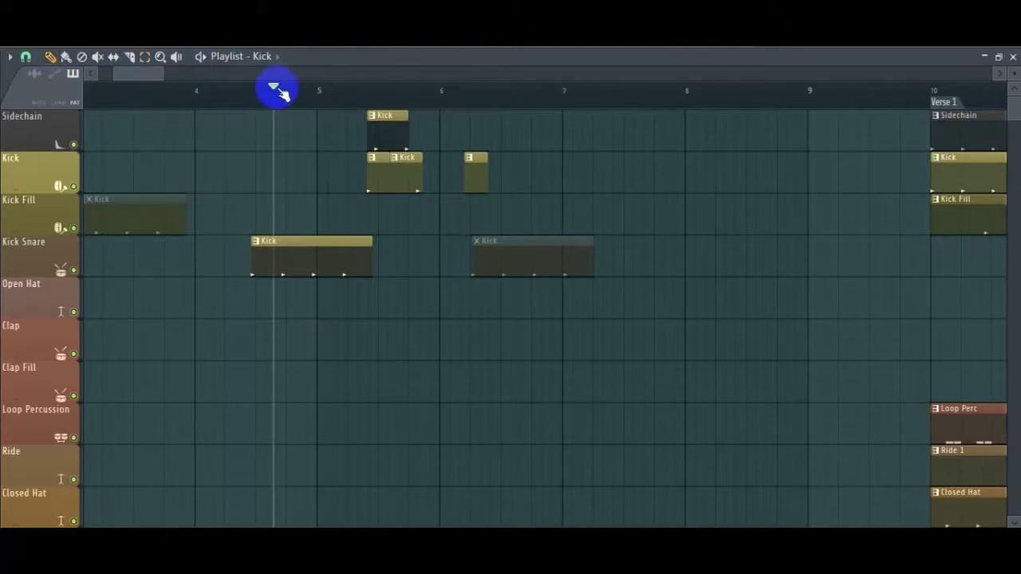
pyautogui.moveTo(241, 89)
pyautogui.mouseDown()
pyautogui.moveTo(196, 90)
pyautogui.moveTo(565, 91)
pyautogui.mouseUp()
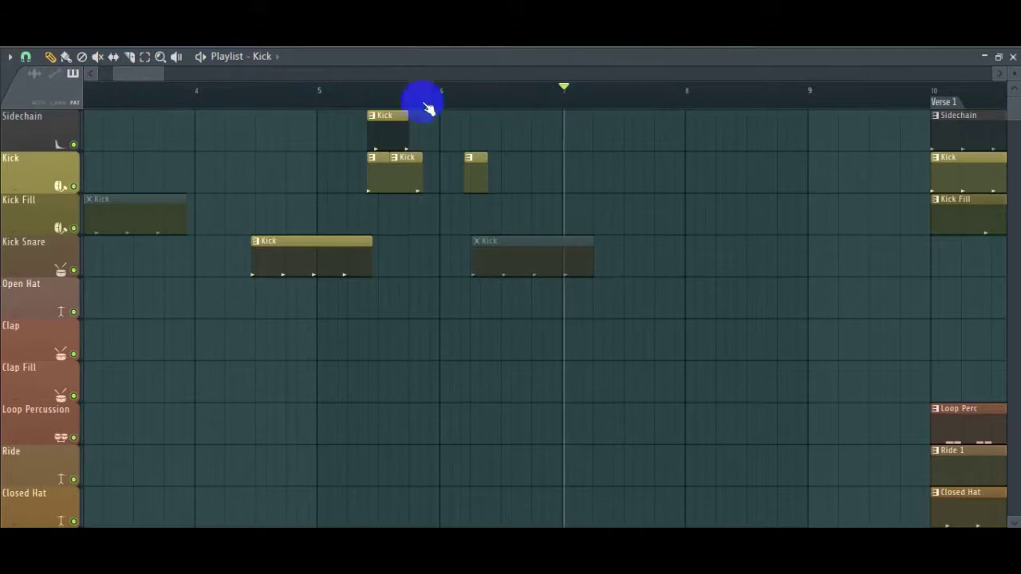
pyautogui.click(215, 96)
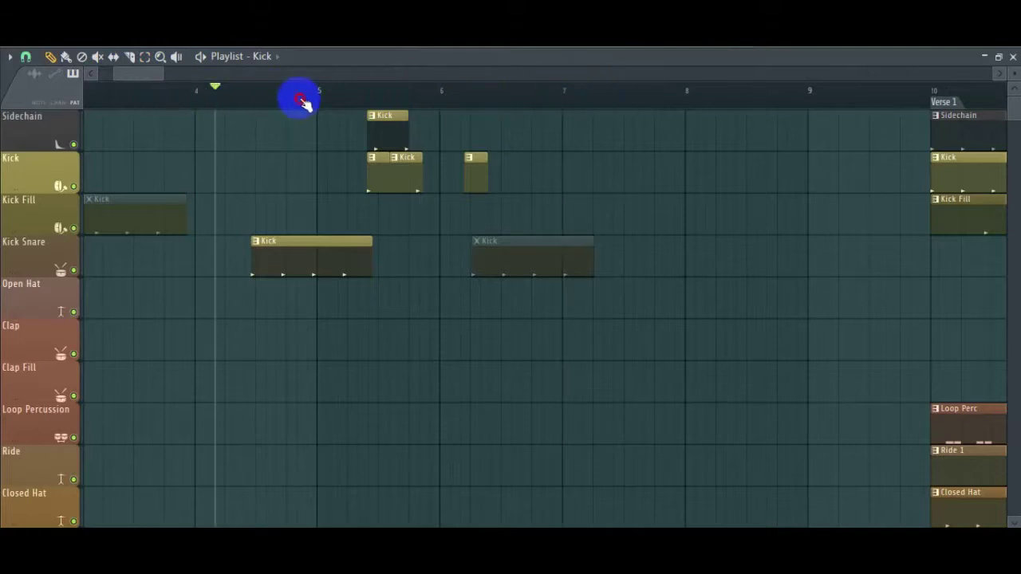
# - Reposition the playhead several times within bar 4, finishing at about the middle of the bar
pyautogui.click(300, 96)
pyautogui.click(258, 96)
pyautogui.click(247, 95)
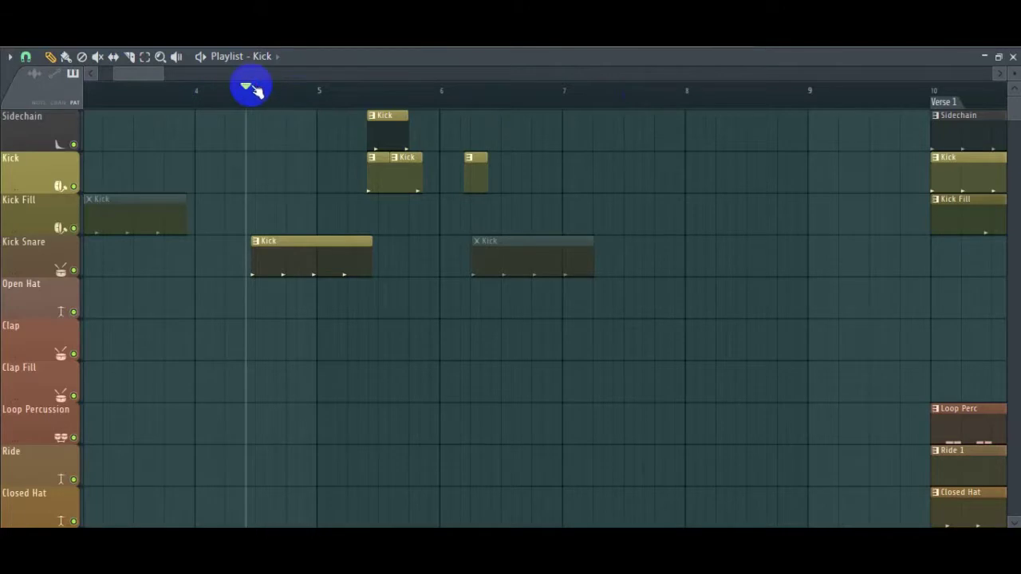
pyautogui.click(269, 90)
pyautogui.click(255, 89)
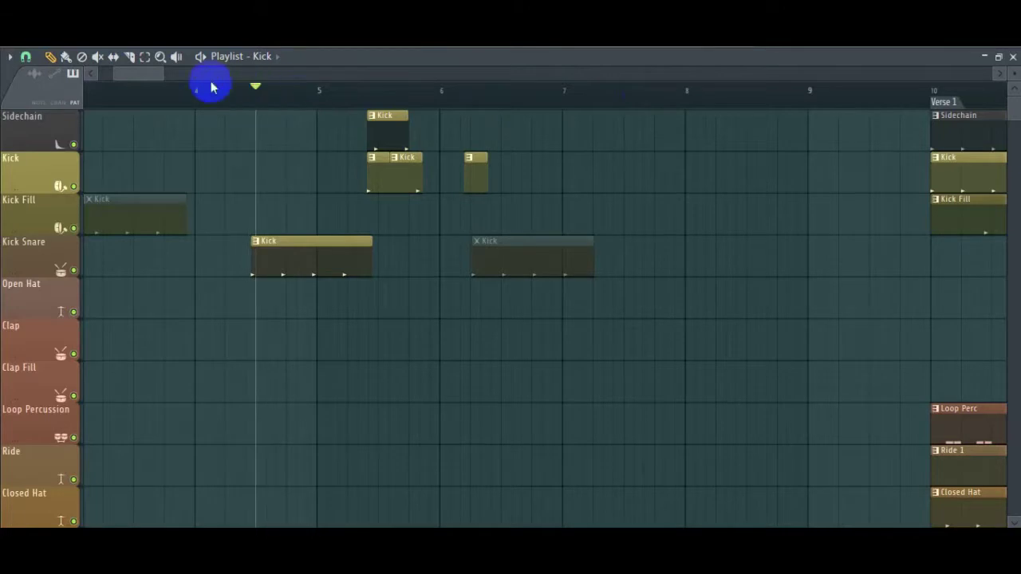
# - Set the playlist grid color to the basic purple with red 128, green 0 and blue 128
pyautogui.moveTo(154, 80); pyautogui.dragTo(135, 81)
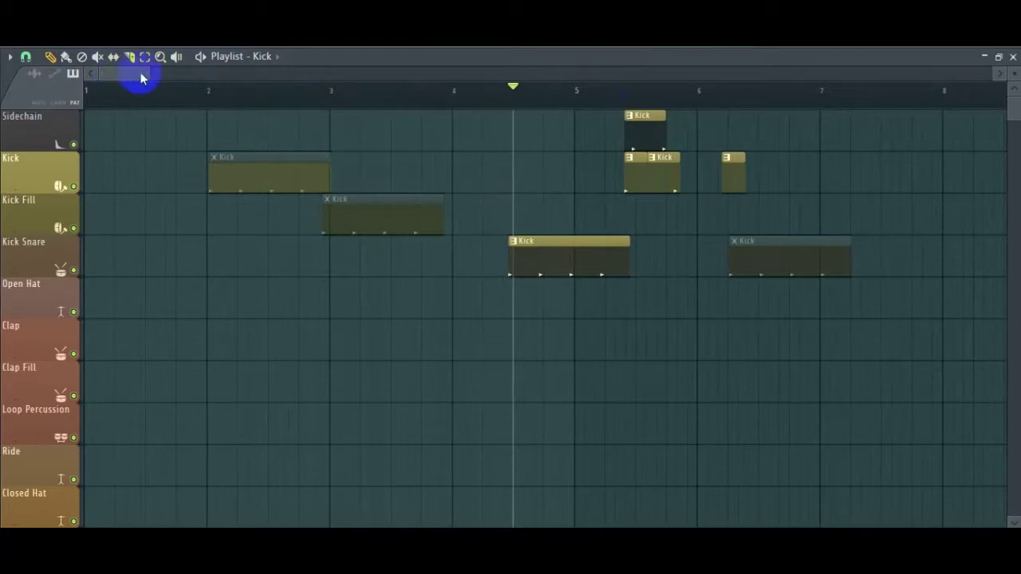
pyautogui.moveTo(147, 71); pyautogui.dragTo(130, 71)
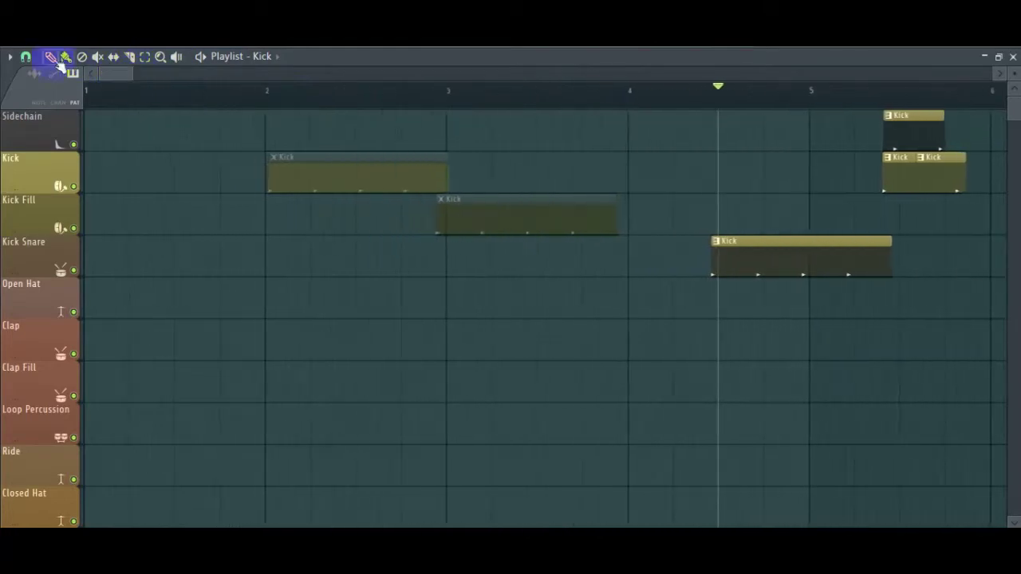
pyautogui.click(9, 57)
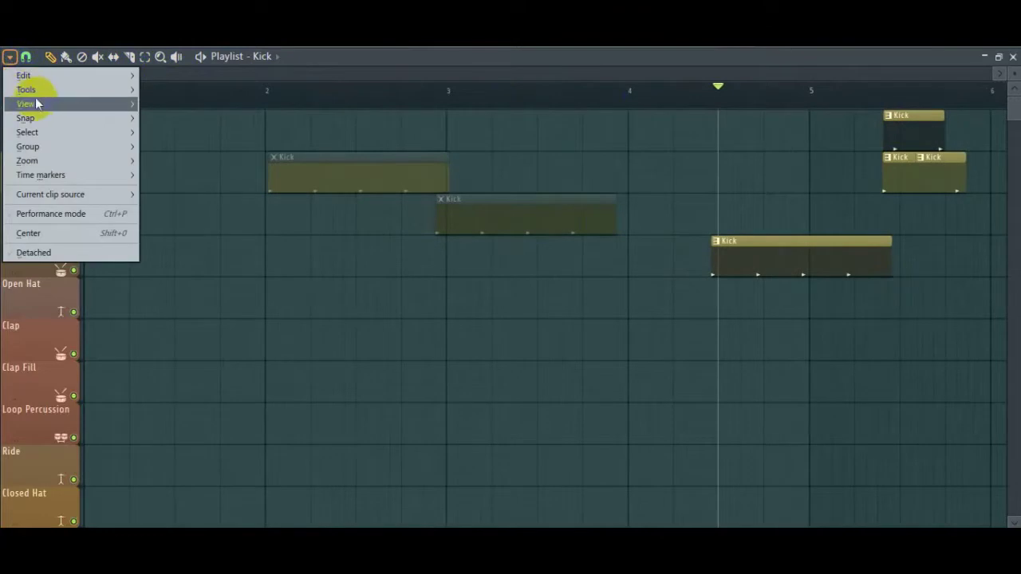
pyautogui.moveTo(37, 103)
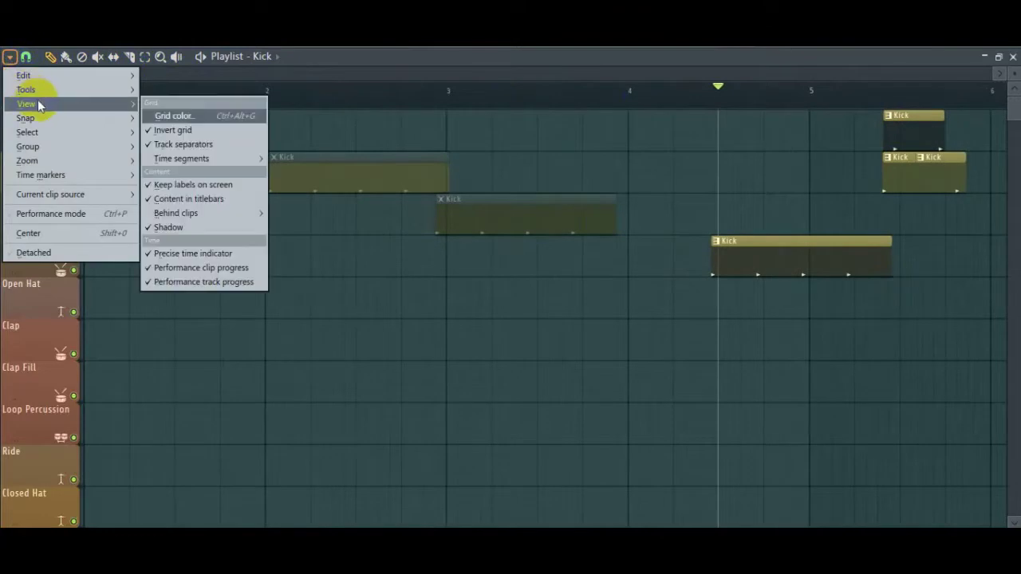
pyautogui.click(182, 115)
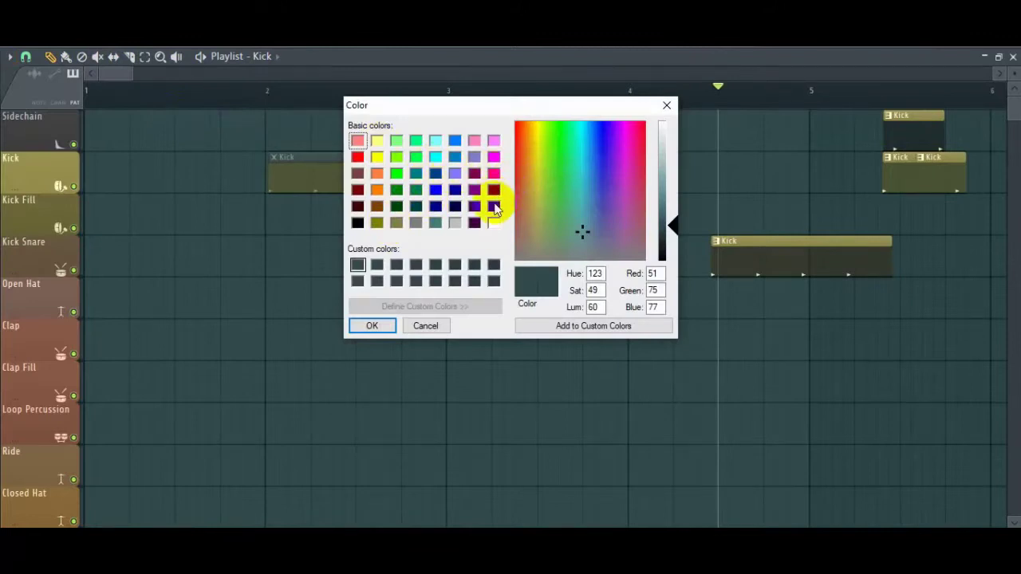
pyautogui.click(475, 190)
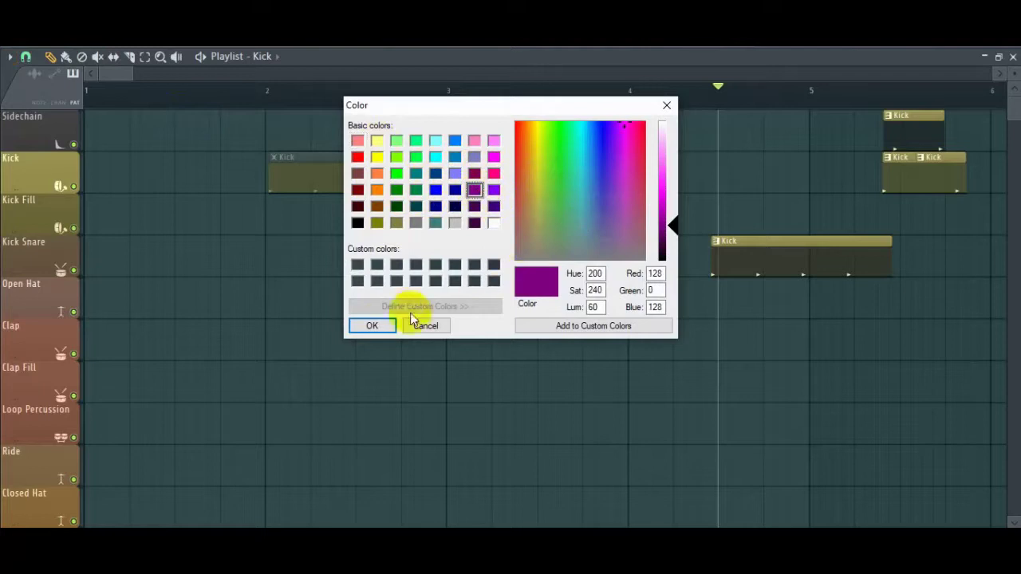
pyautogui.click(372, 326)
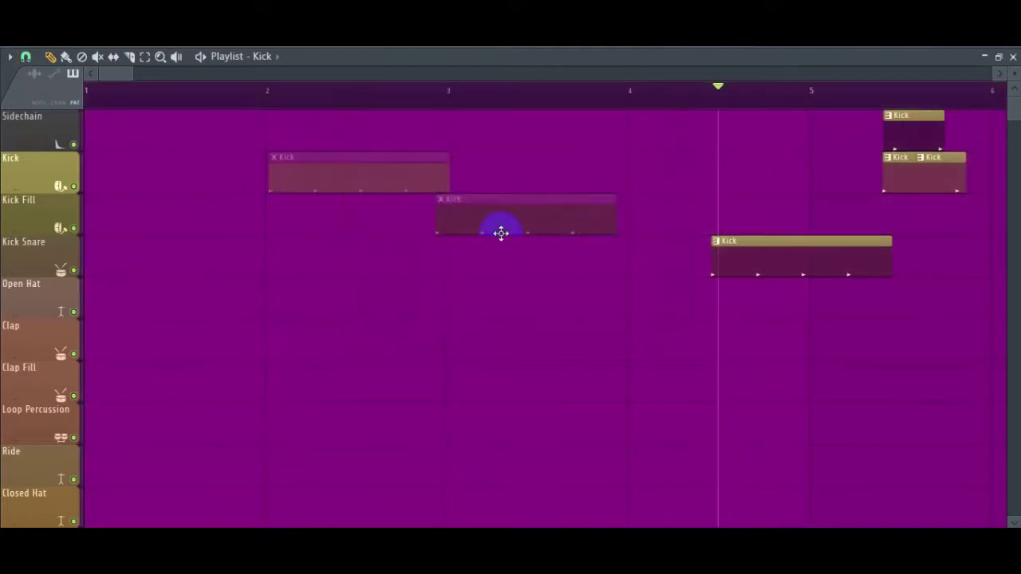
# - Change the playlist grid color to the dark slate custom color with red 57, green 73 and blue 77
pyautogui.click(8, 61)
pyautogui.moveTo(36, 107)
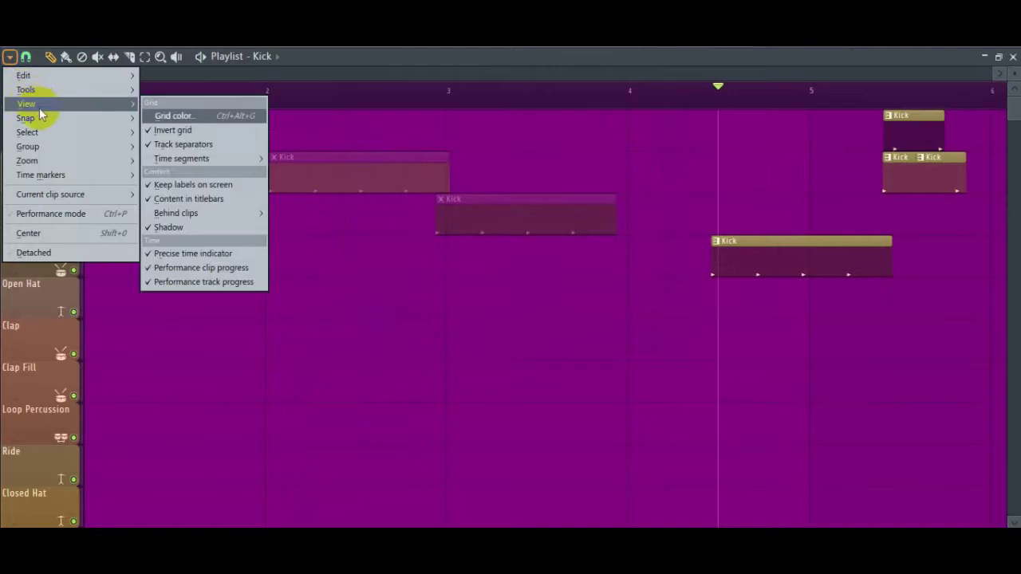
pyautogui.click(179, 116)
pyautogui.click(357, 282)
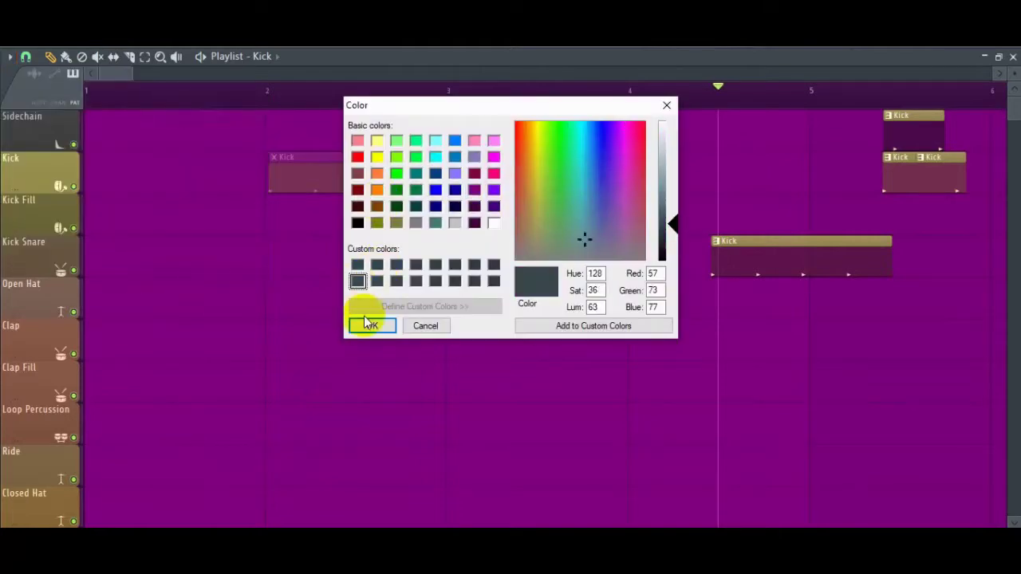
pyautogui.click(365, 325)
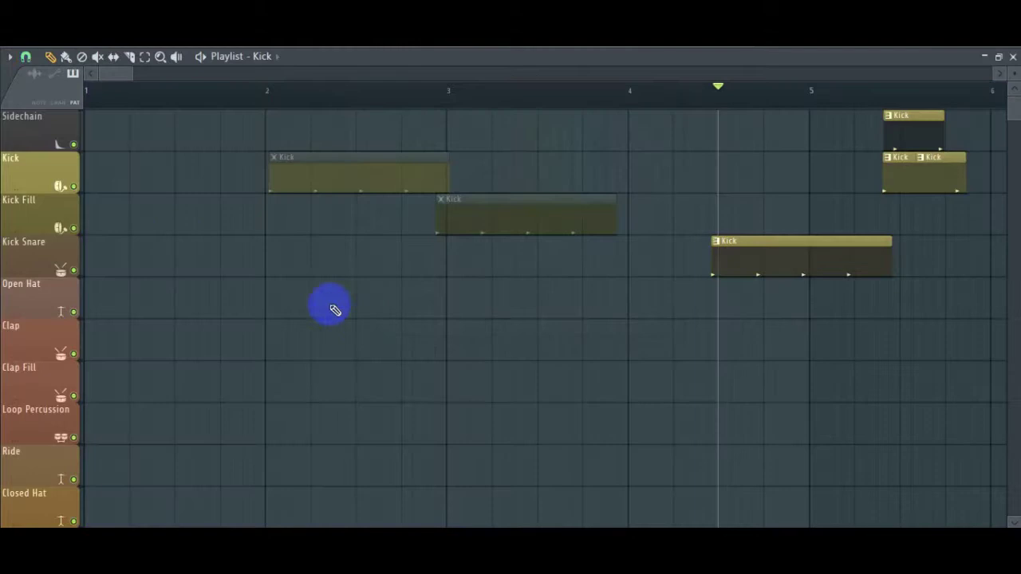
# - Turn off the Invert grid option for the playlist and turn it back on
pyautogui.click(10, 58)
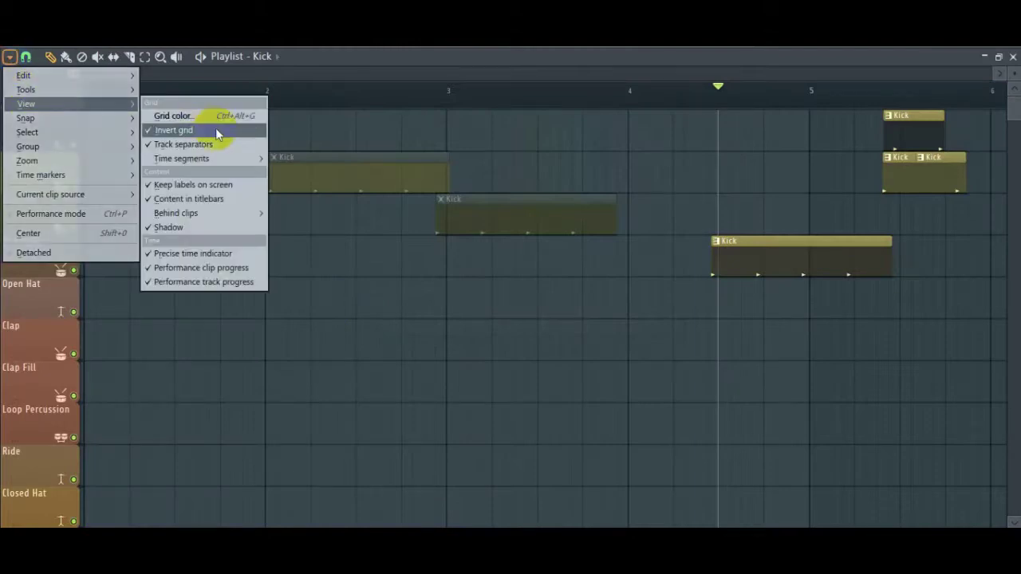
pyautogui.click(215, 132)
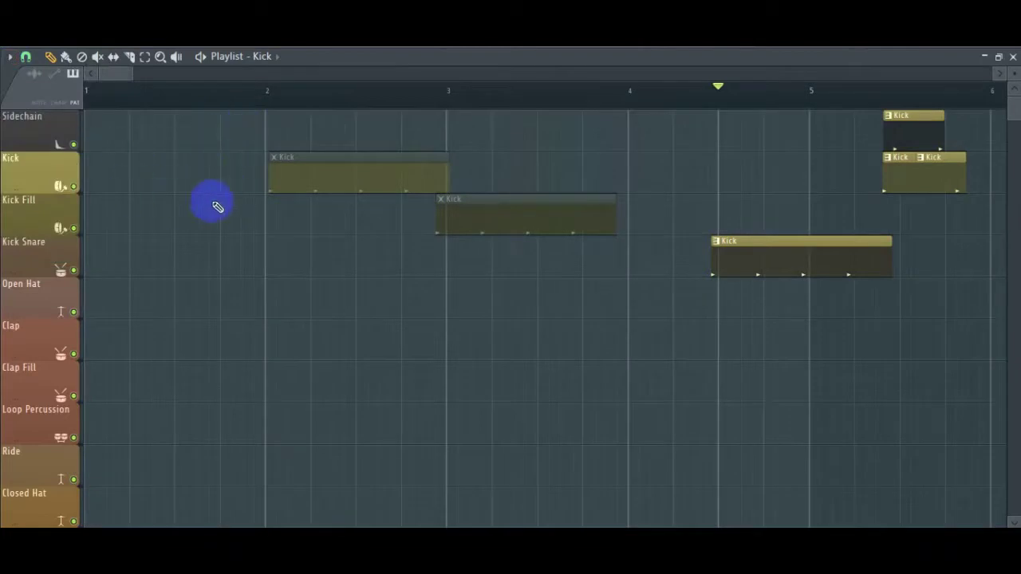
pyautogui.moveTo(129, 72); pyautogui.dragTo(152, 73)
pyautogui.click(8, 57)
pyautogui.moveTo(42, 101)
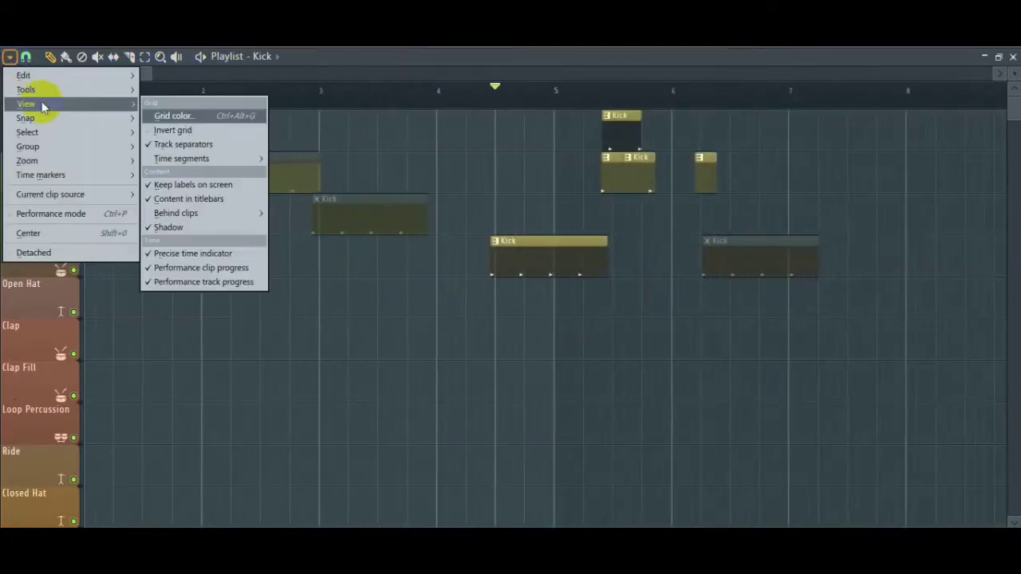
pyautogui.click(183, 130)
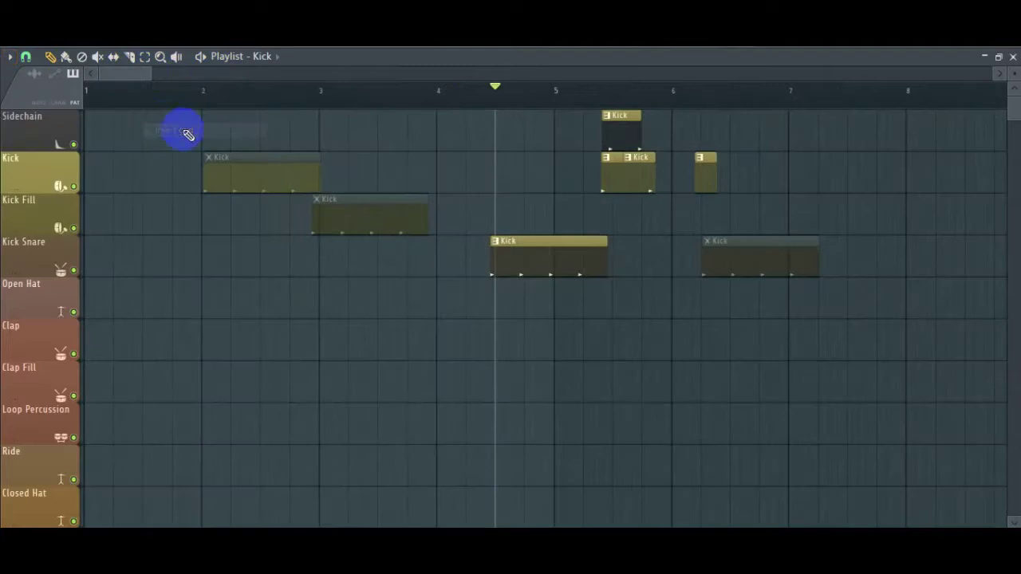
# - Hide the track separators in the playlist grid and show them again
pyautogui.click(11, 57)
pyautogui.moveTo(65, 106)
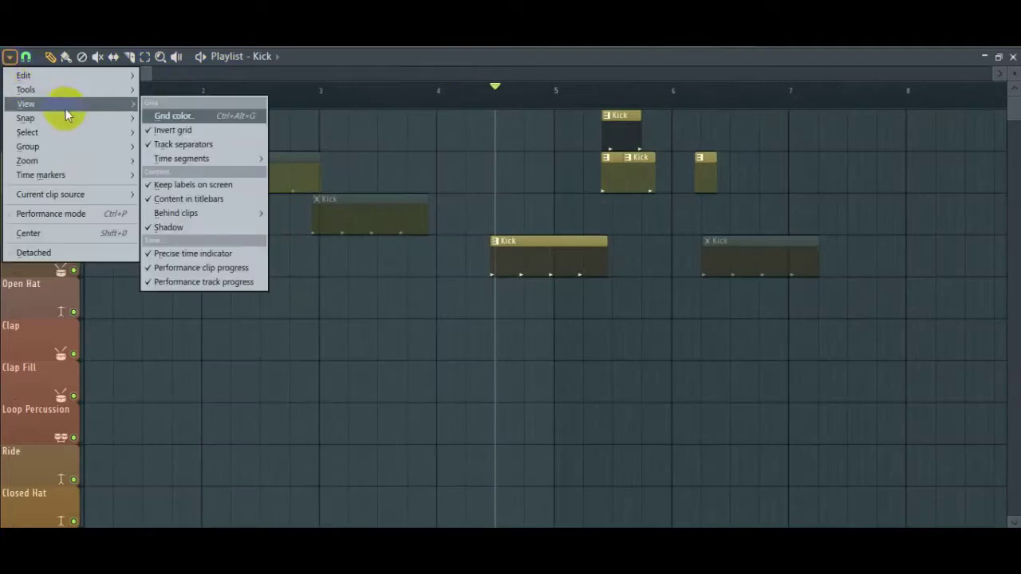
pyautogui.click(184, 136)
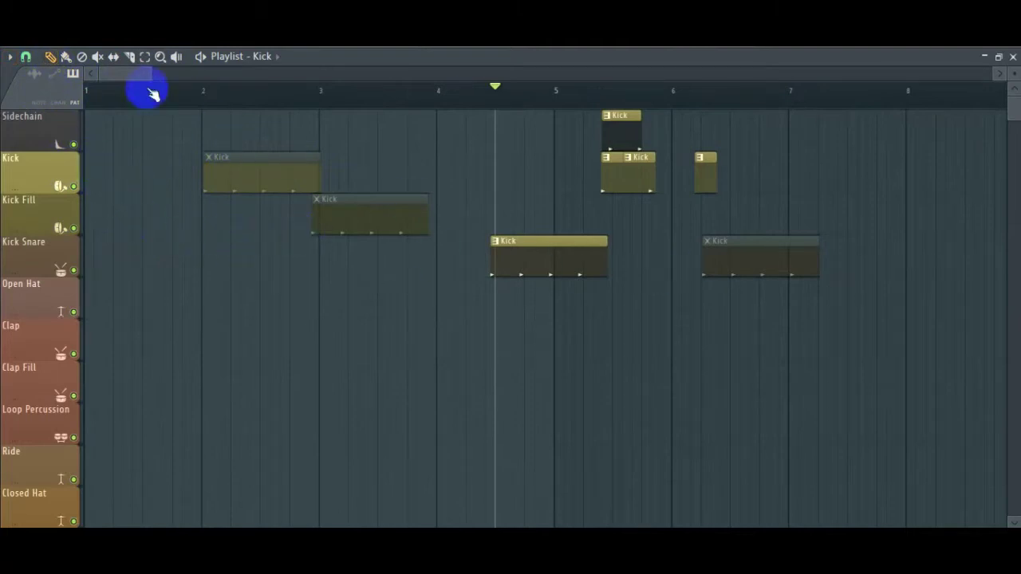
pyautogui.moveTo(150, 77); pyautogui.dragTo(110, 74)
pyautogui.click(17, 58)
pyautogui.moveTo(32, 104)
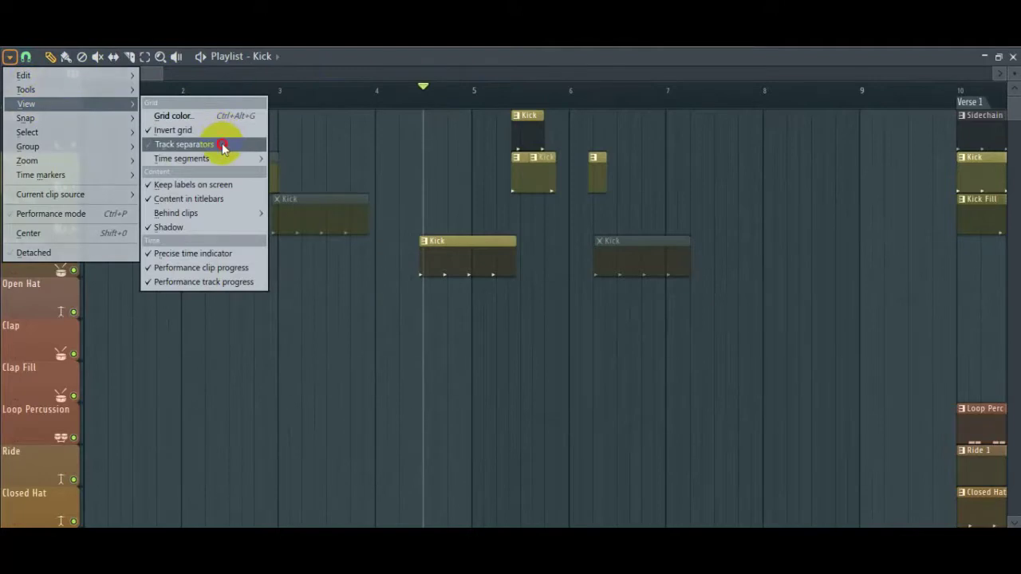
pyautogui.click(224, 147)
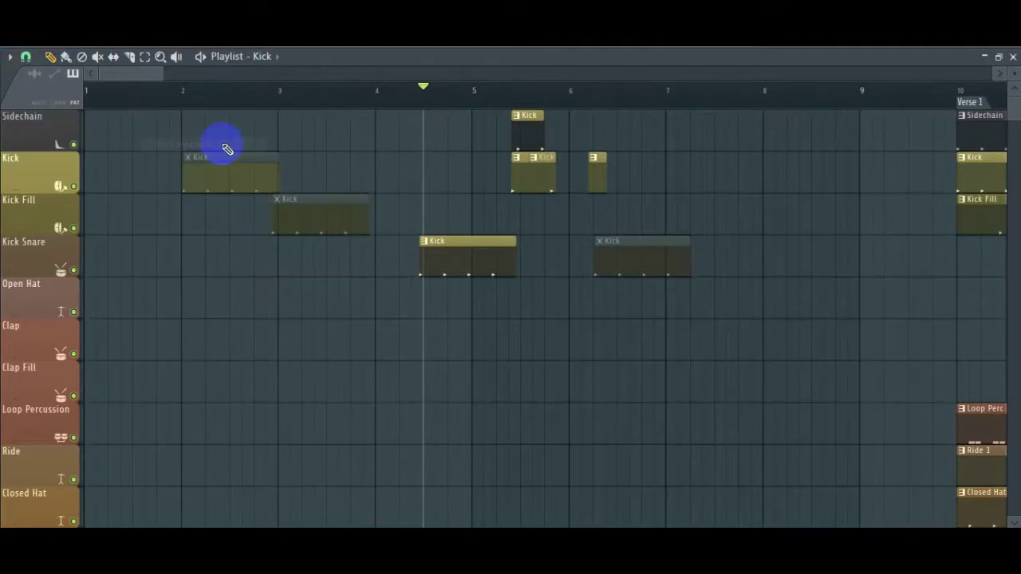
# - Review the time segment options among the playlist's view settings
pyautogui.click(13, 63)
pyautogui.moveTo(68, 105)
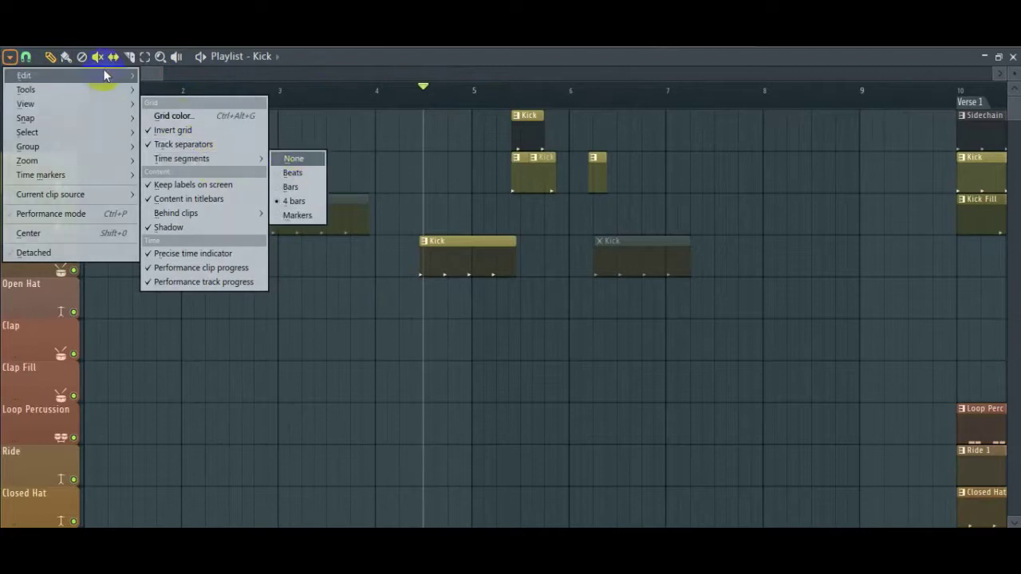
# - Set the playlist snap to Beat and switch it to Bar to compare the grid spacing
pyautogui.click(28, 57)
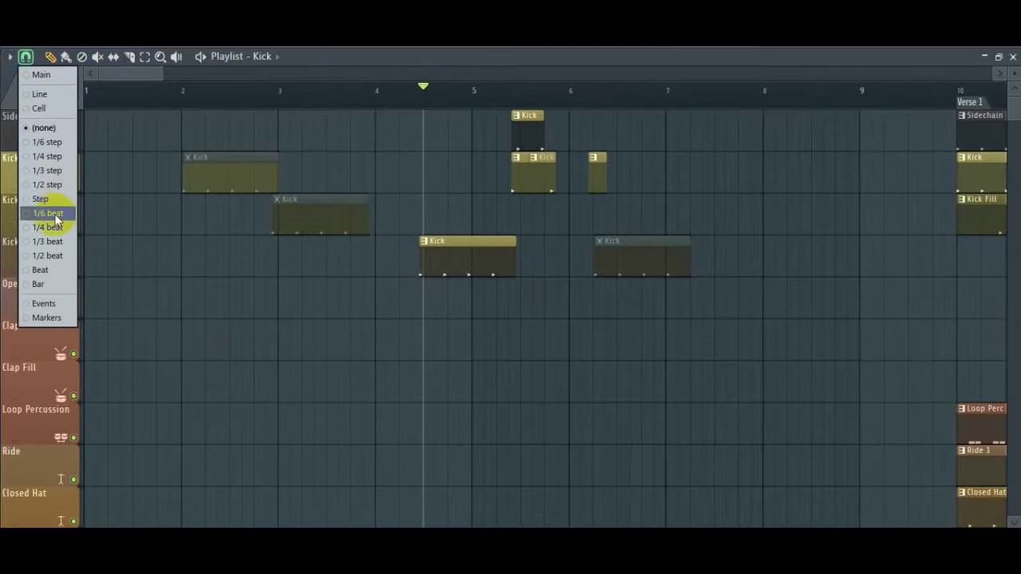
pyautogui.click(48, 270)
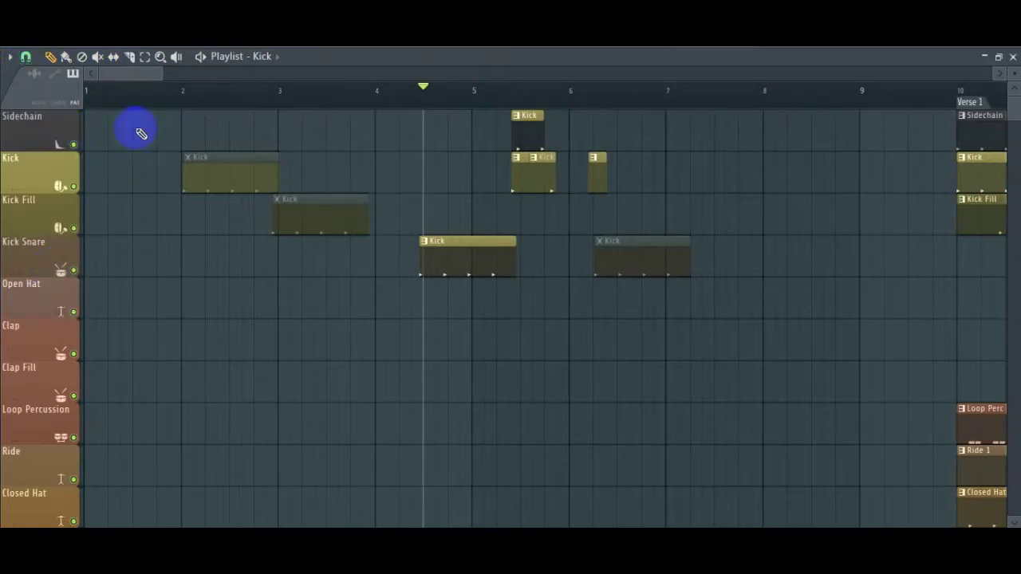
pyautogui.click(29, 59)
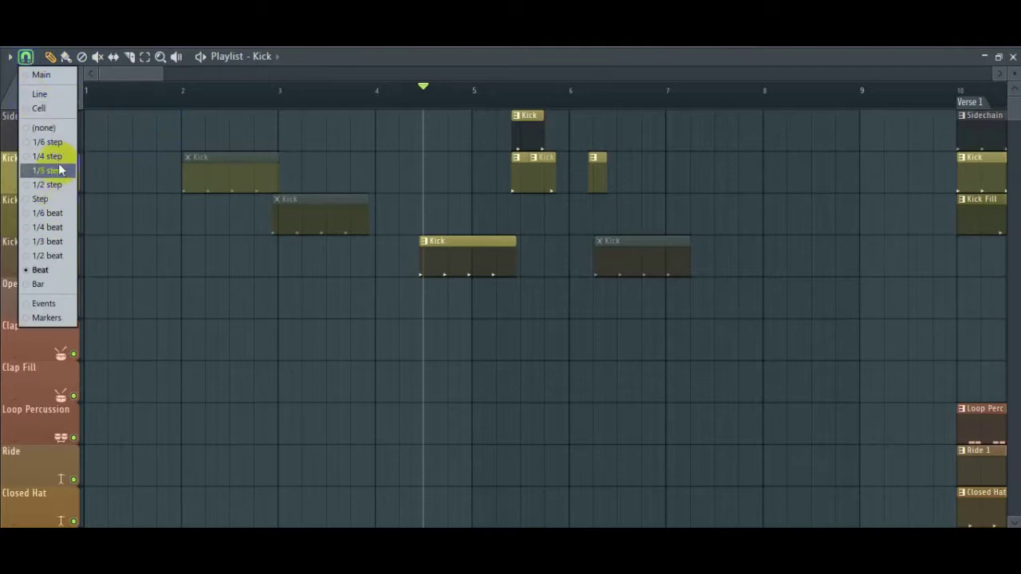
pyautogui.click(48, 270)
pyautogui.moveTo(168, 77); pyautogui.dragTo(137, 78)
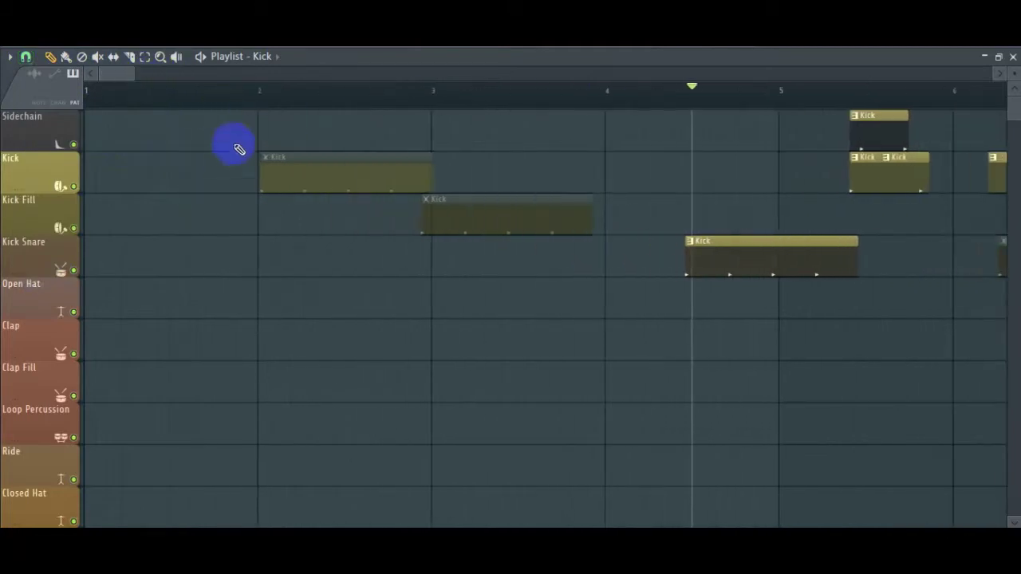
# - Return the playlist snap to Beat and refine it to 1/2 beat
pyautogui.click(25, 60)
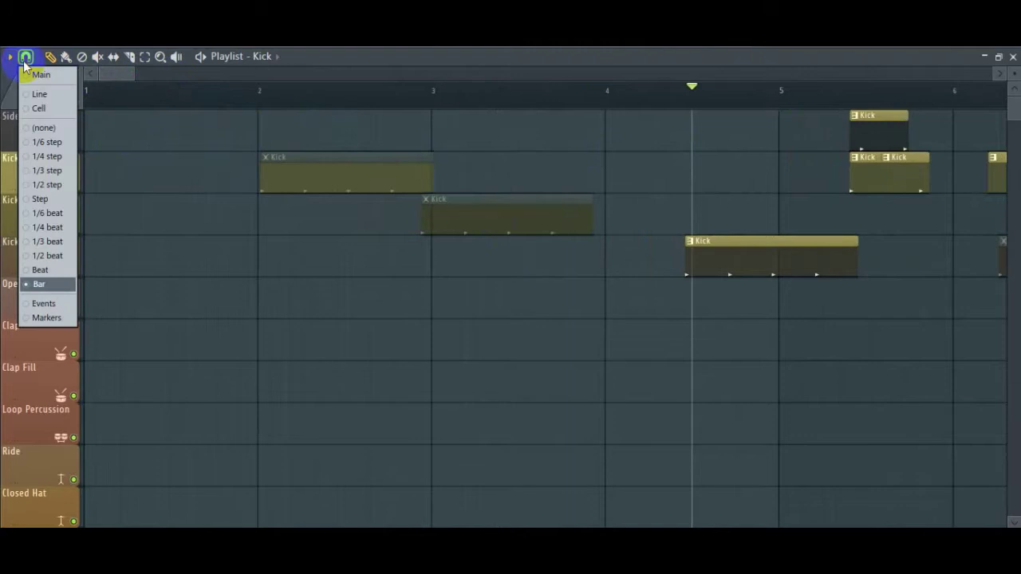
pyautogui.click(50, 257)
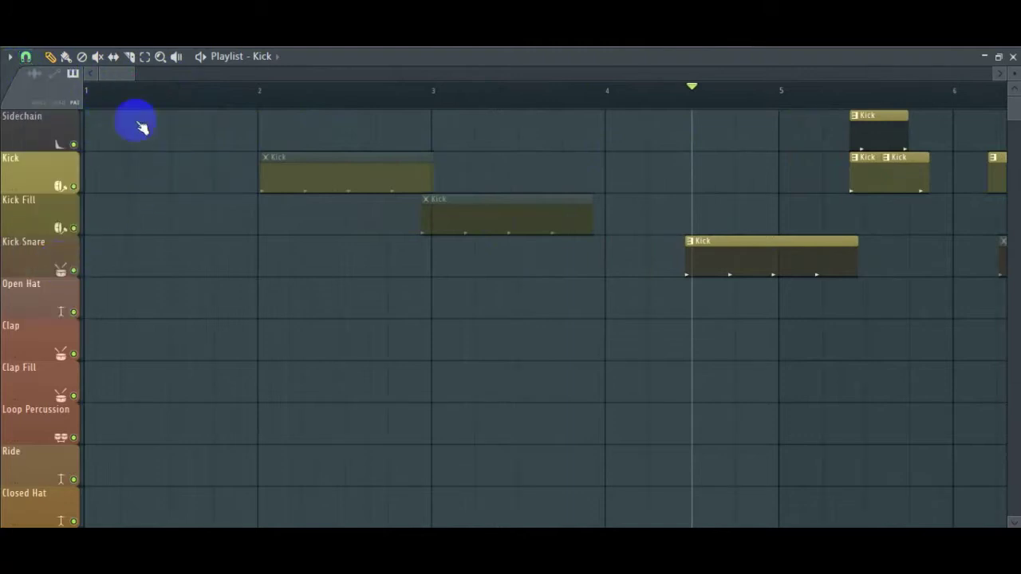
pyautogui.click(25, 57)
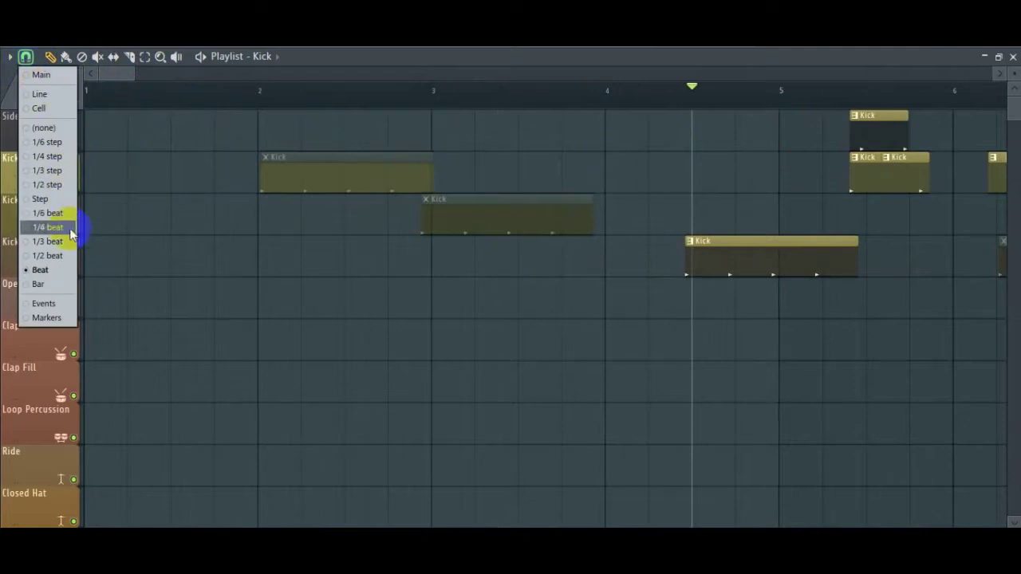
pyautogui.click(48, 257)
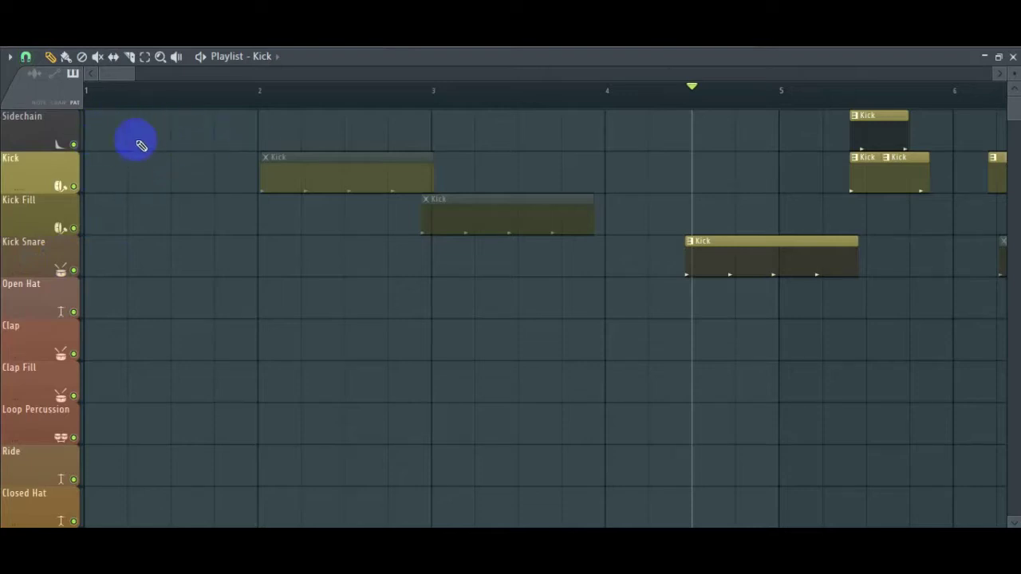
# - Set the playlist snap to 1/3 beat and refine it to 1/4 beat
pyautogui.click(26, 55)
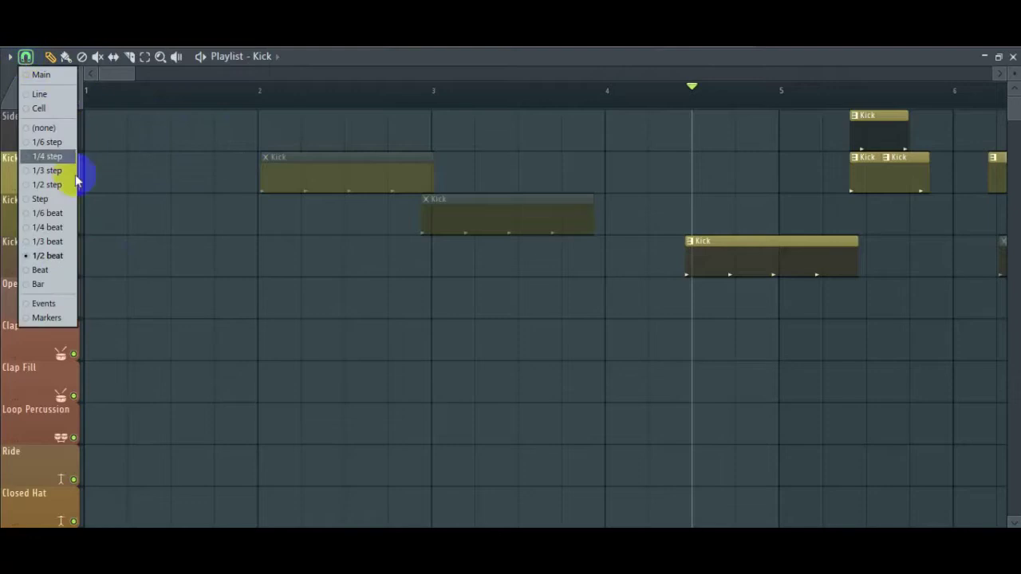
pyautogui.click(69, 241)
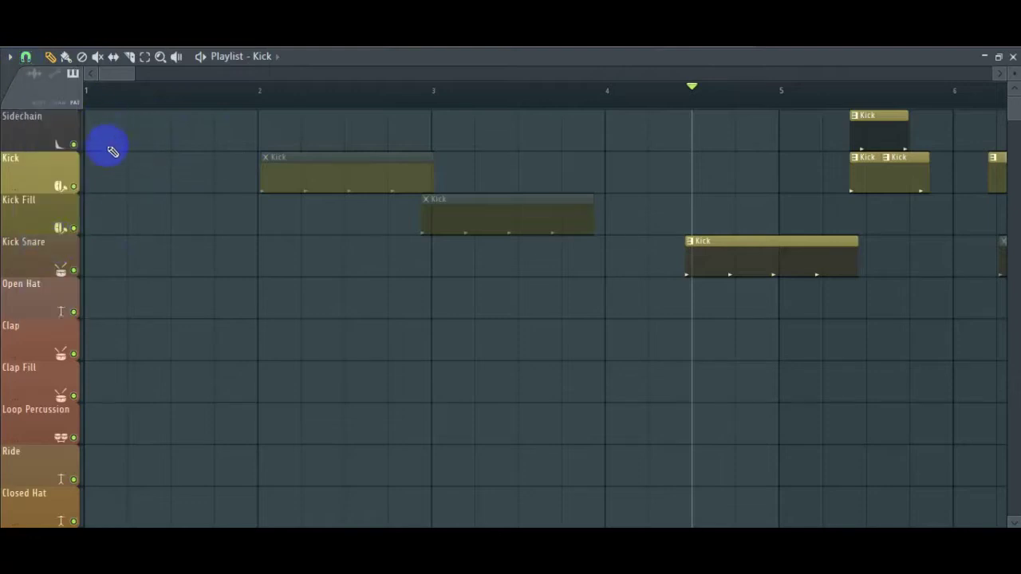
pyautogui.moveTo(134, 72); pyautogui.dragTo(114, 72)
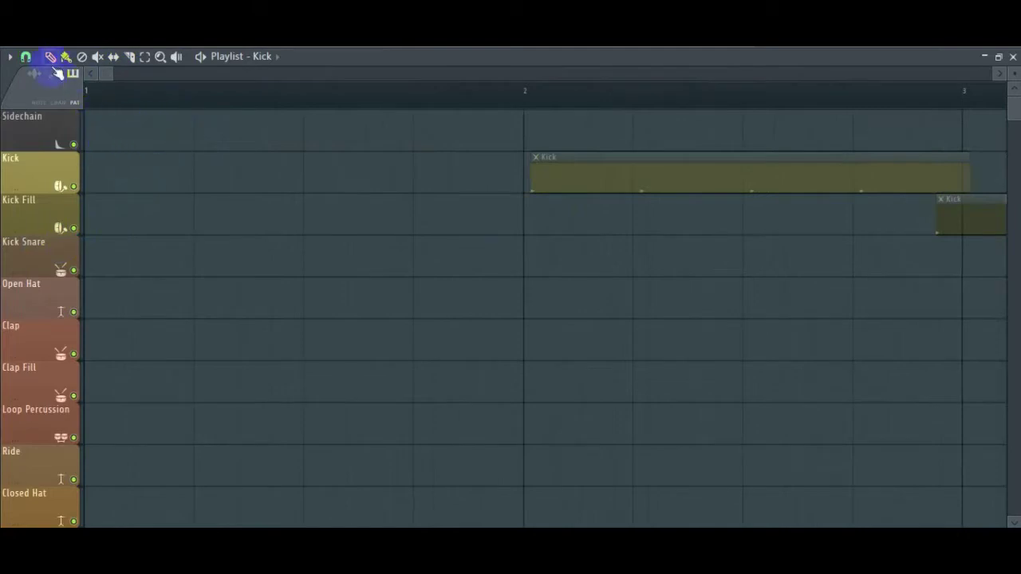
pyautogui.click(25, 56)
pyautogui.click(67, 228)
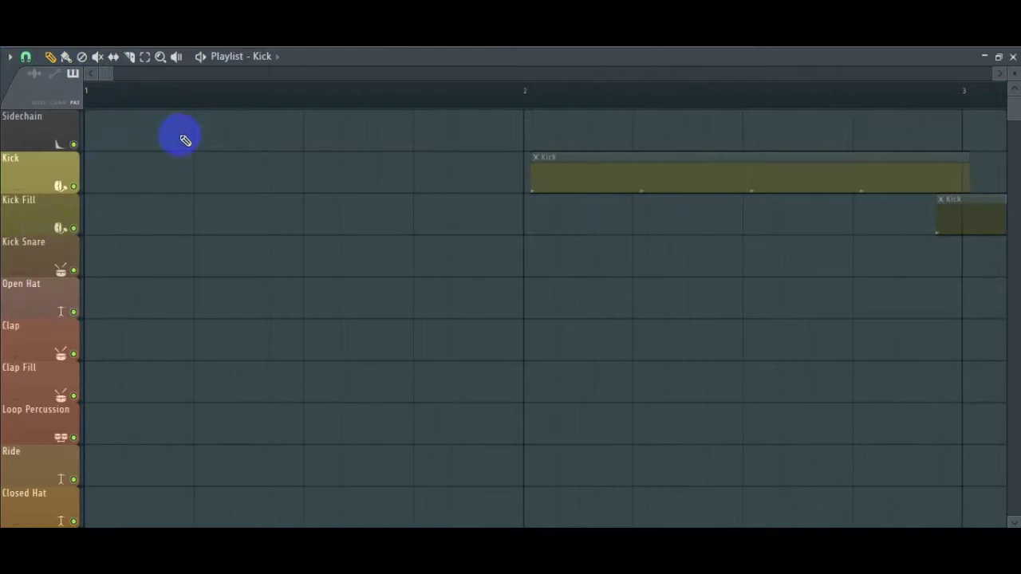
pyautogui.click(26, 56)
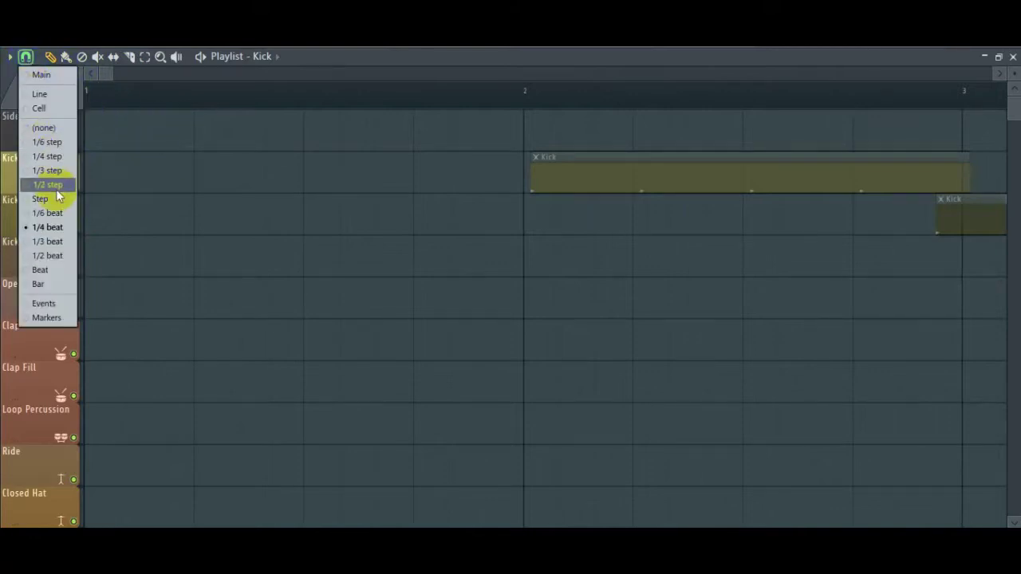
pyautogui.click(53, 226)
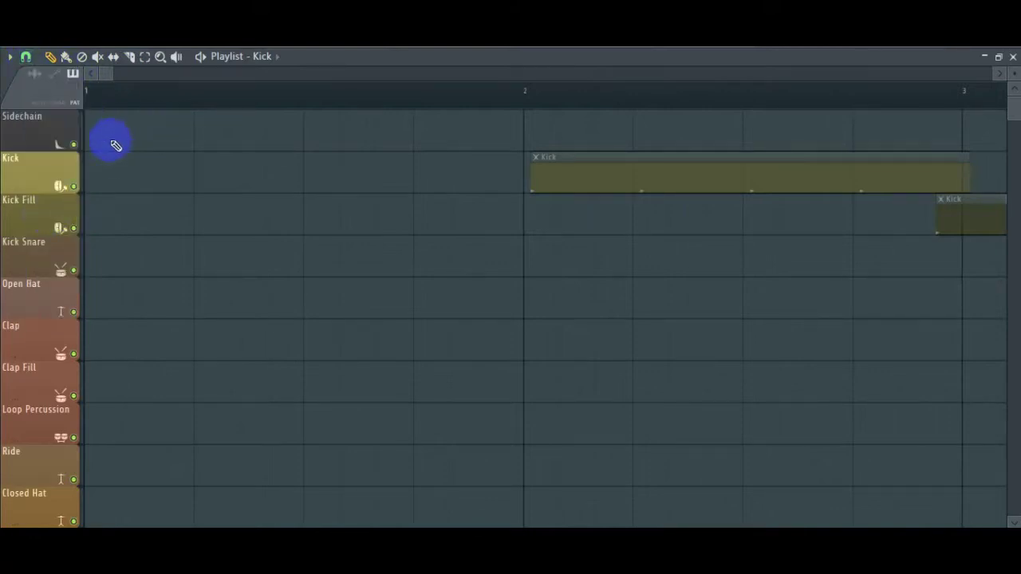
# - Set the playlist snap to 1/2 beat and place a Kick clip on the Kick Snare track at beat 2 of bar 1
pyautogui.click(26, 56)
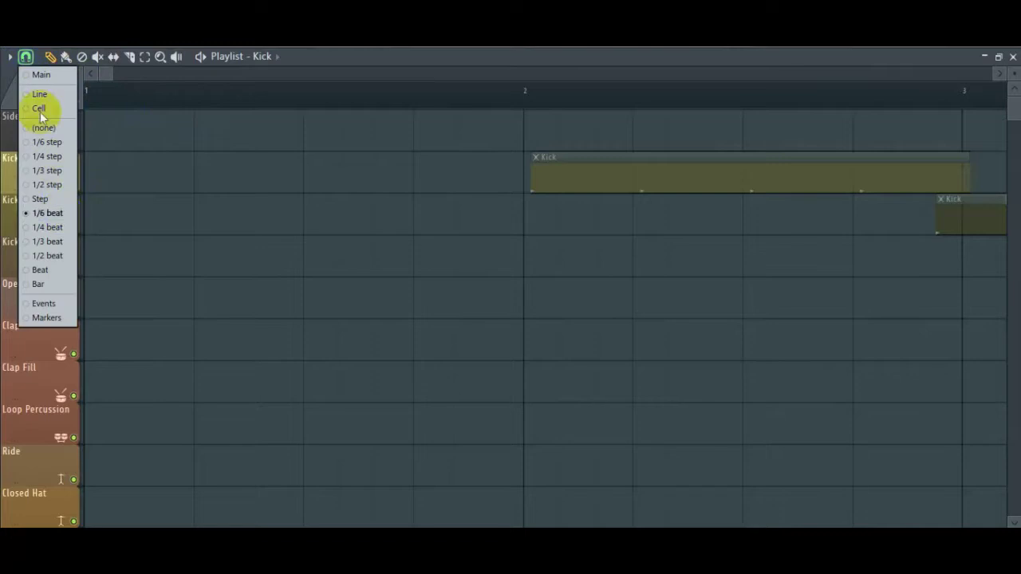
pyautogui.click(63, 257)
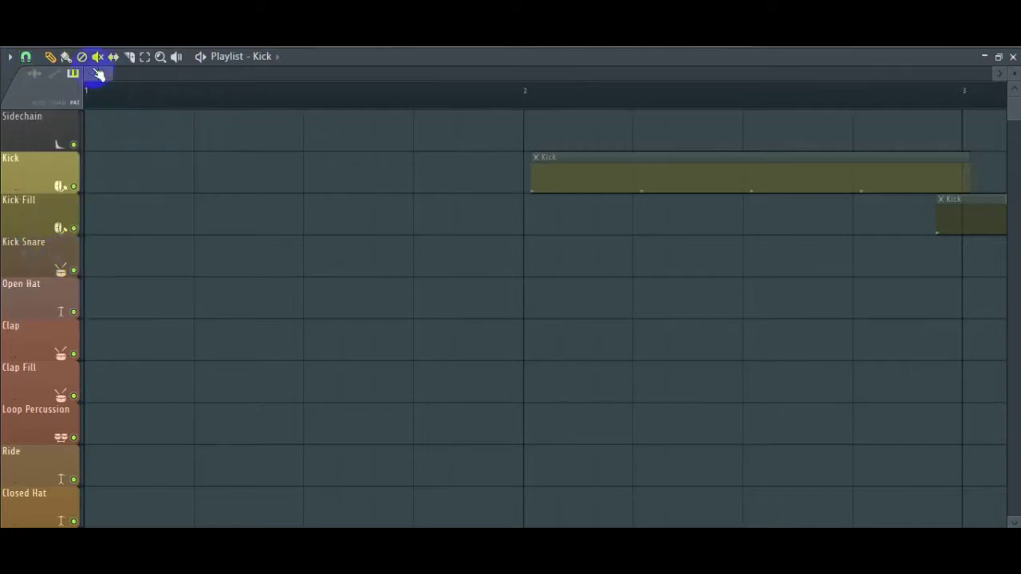
pyautogui.click(27, 59)
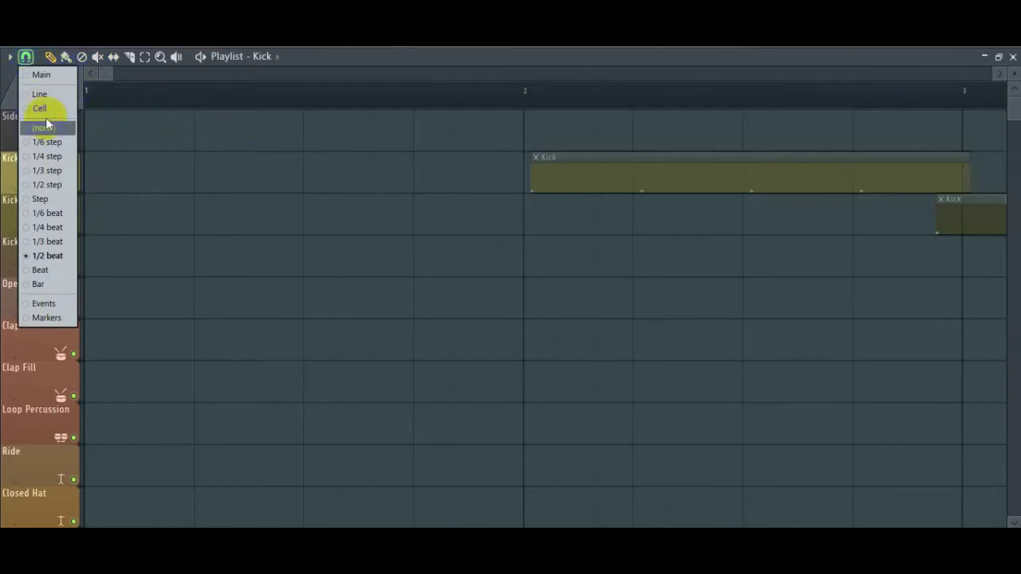
pyautogui.click(602, 161)
pyautogui.moveTo(267, 168)
pyautogui.mouseDown()
pyautogui.moveTo(308, 169)
pyautogui.moveTo(284, 154)
pyautogui.moveTo(319, 152)
pyautogui.moveTo(266, 152)
pyautogui.moveTo(287, 239)
pyautogui.moveTo(399, 241)
pyautogui.moveTo(290, 244)
pyautogui.mouseUp()
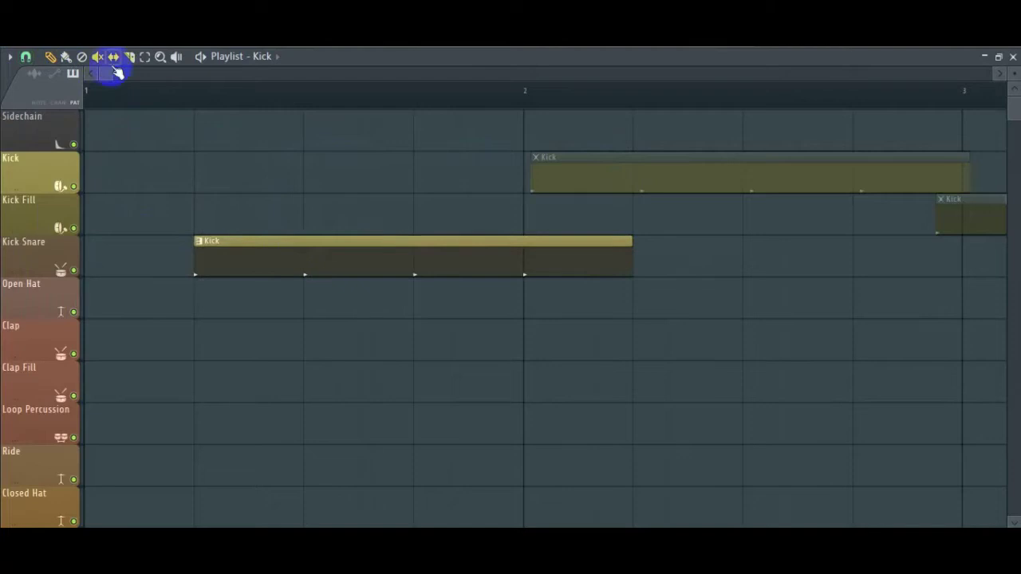
# - Set the snap to 1/6 beat and move the Kick Snare track's Kick clip earlier, into the first beat of bar 1
pyautogui.click(26, 58)
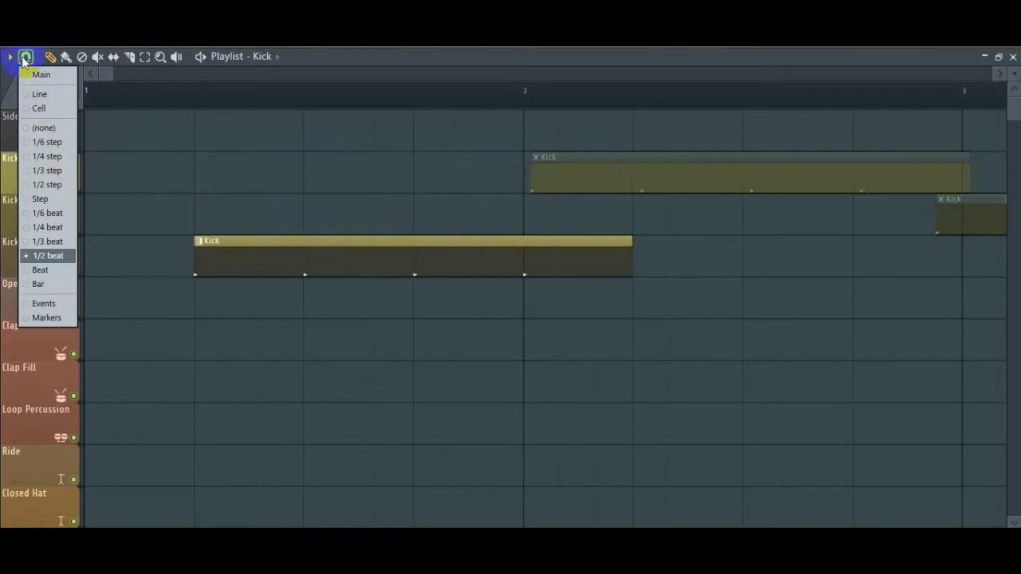
pyautogui.click(45, 215)
pyautogui.moveTo(274, 246); pyautogui.dragTo(215, 250)
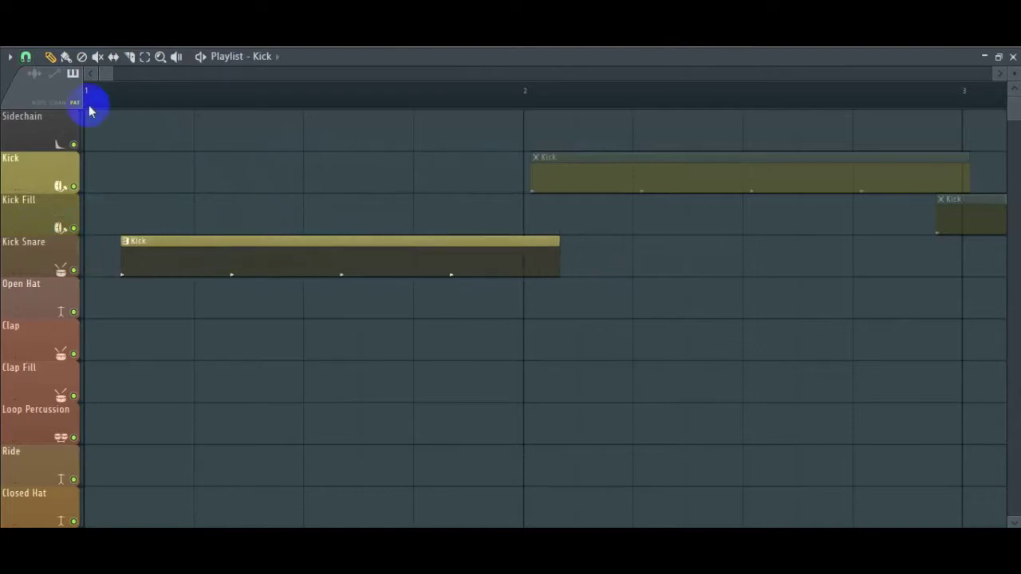
# - Set the snap to (none) and move the Kick clip on the Kick Snare track freely to slightly past beat 2
pyautogui.click(26, 56)
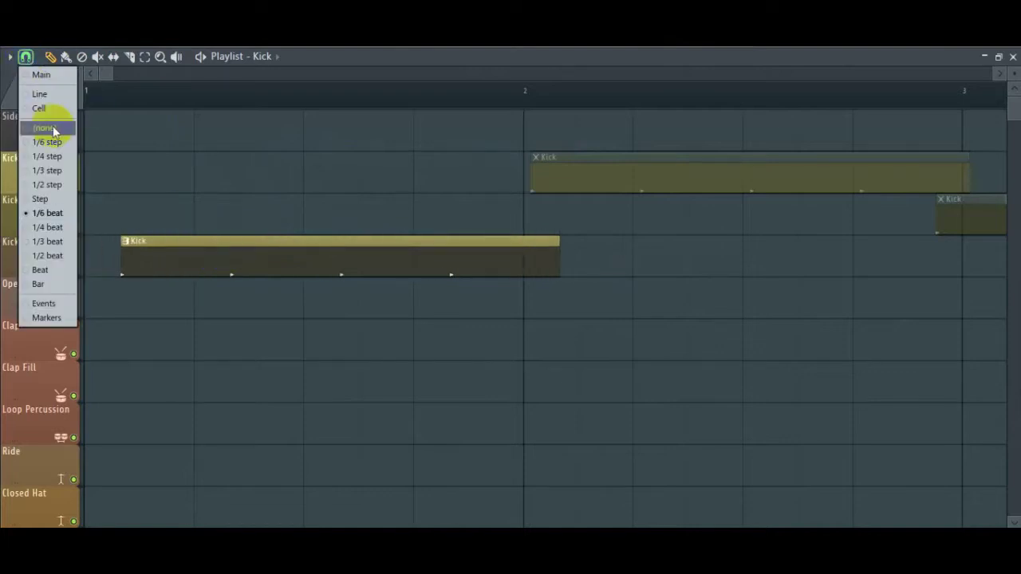
pyautogui.click(87, 141)
pyautogui.moveTo(243, 243); pyautogui.dragTo(331, 262)
pyautogui.click(64, 59)
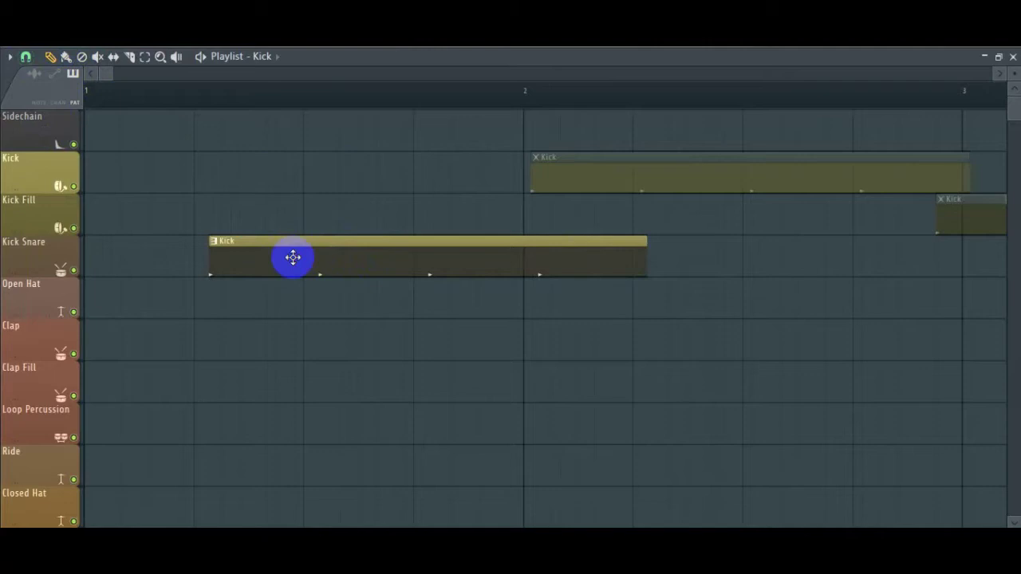
pyautogui.click(26, 57)
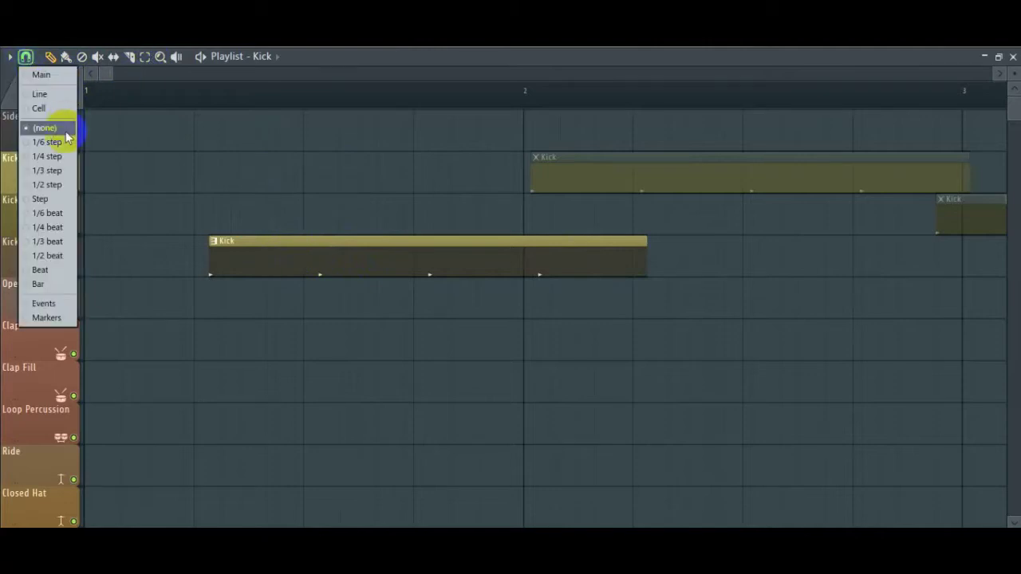
pyautogui.click(10, 57)
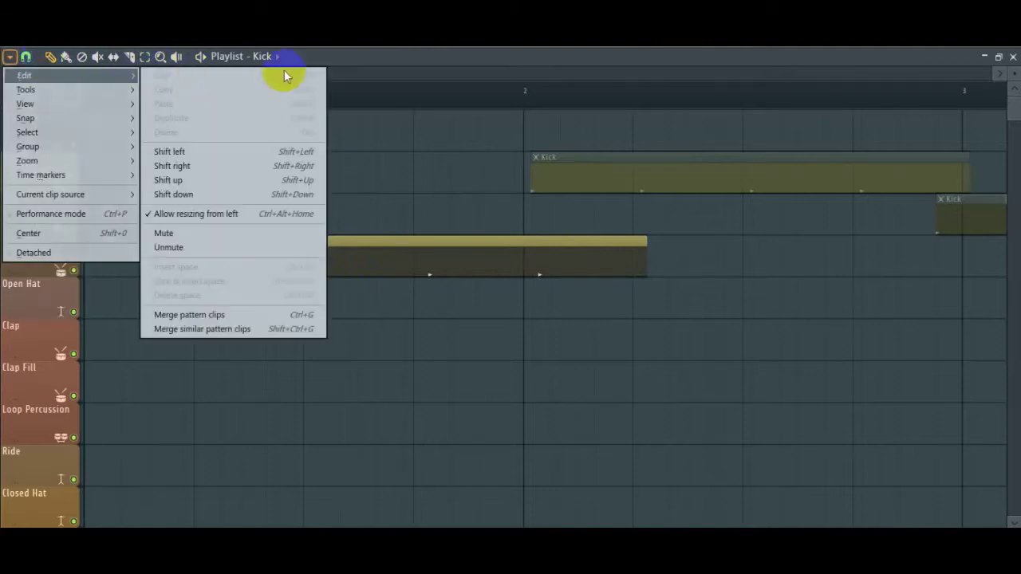
pyautogui.click(369, 76)
# - Change the Kick track's color to purple
pyautogui.moveTo(370, 77); pyautogui.dragTo(237, 79)
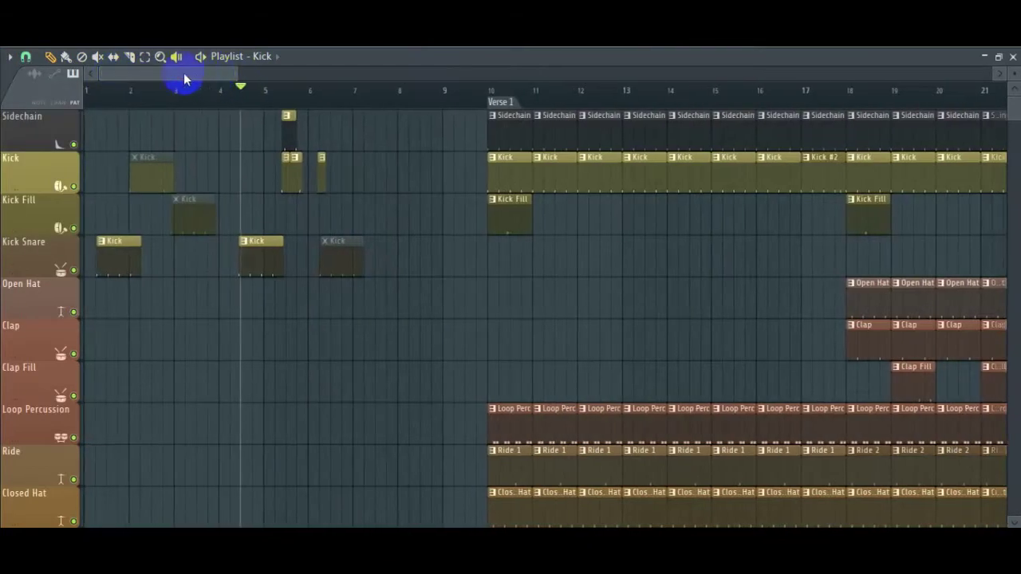
pyautogui.rightClick(37, 169)
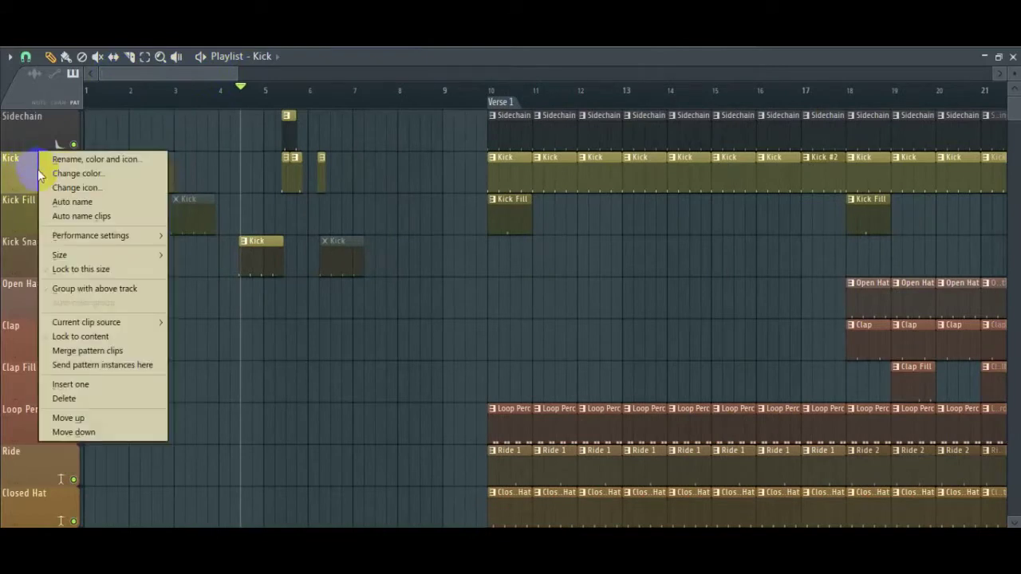
pyautogui.click(92, 174)
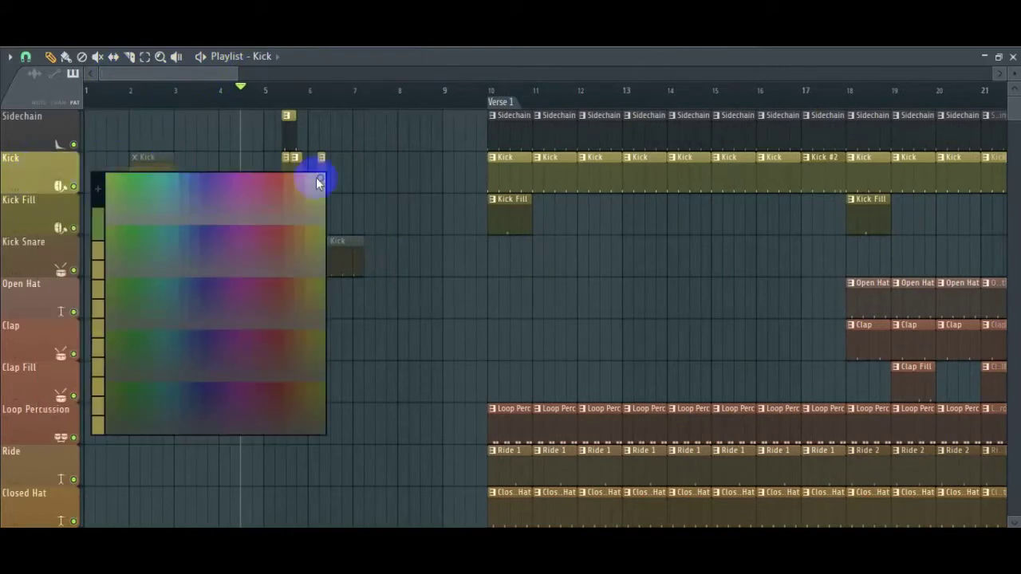
pyautogui.click(238, 180)
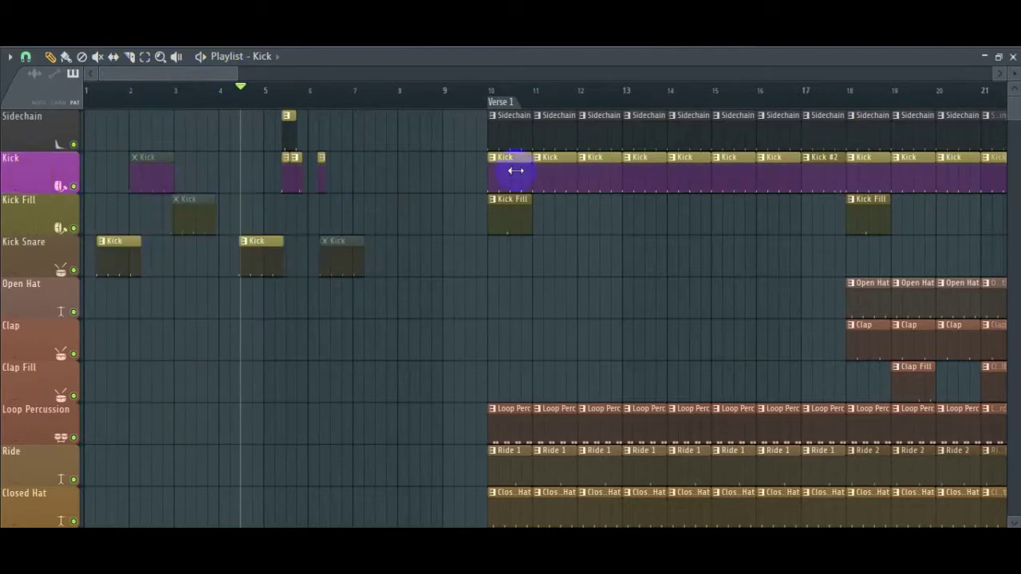
# - Change the Sidechain track's color to green
pyautogui.click(56, 174)
pyautogui.rightClick(48, 165)
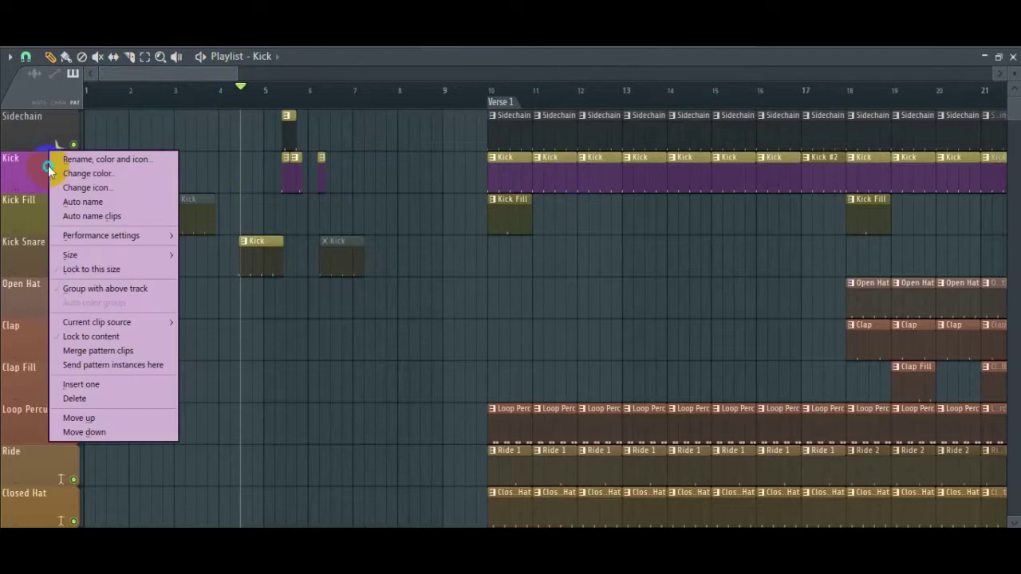
pyautogui.rightClick(28, 134)
pyautogui.rightClick(37, 128)
pyautogui.click(72, 131)
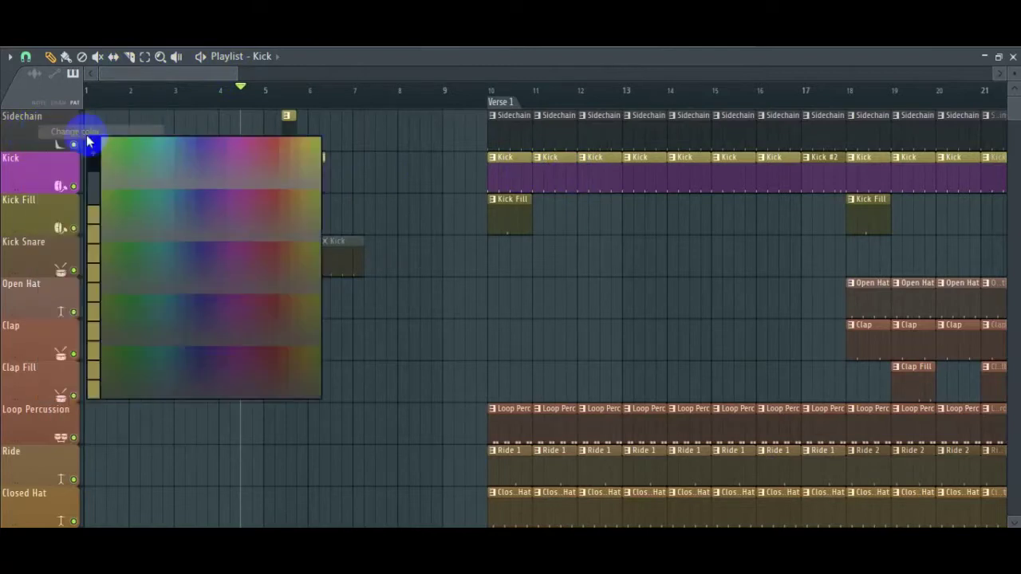
pyautogui.click(130, 176)
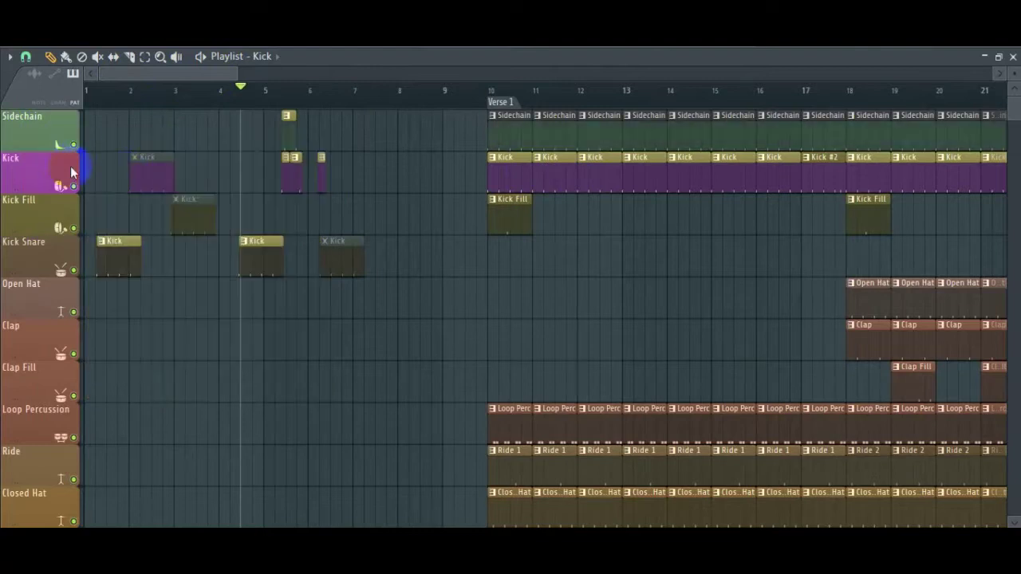
pyautogui.rightClick(34, 123)
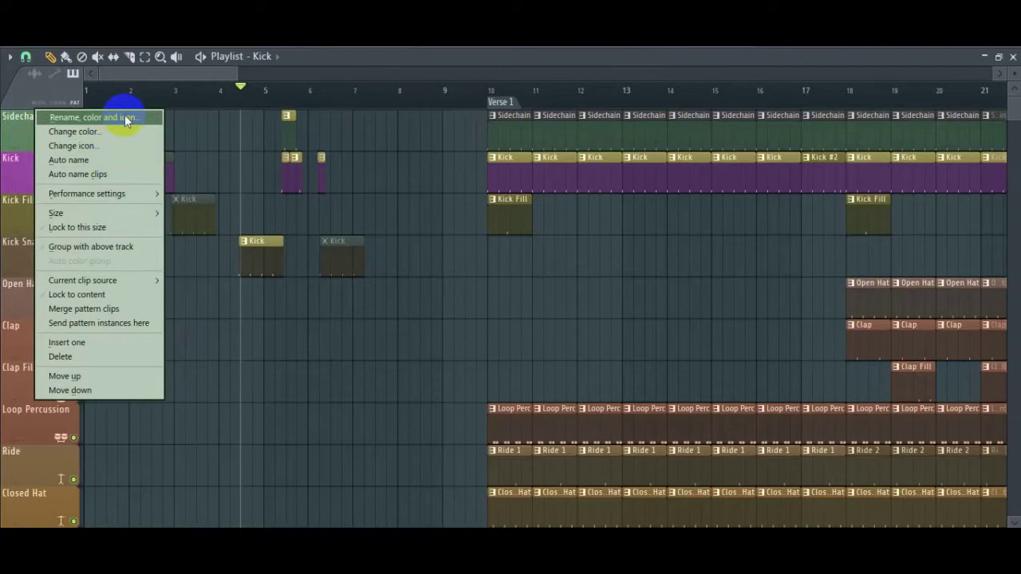
pyautogui.click(23, 172)
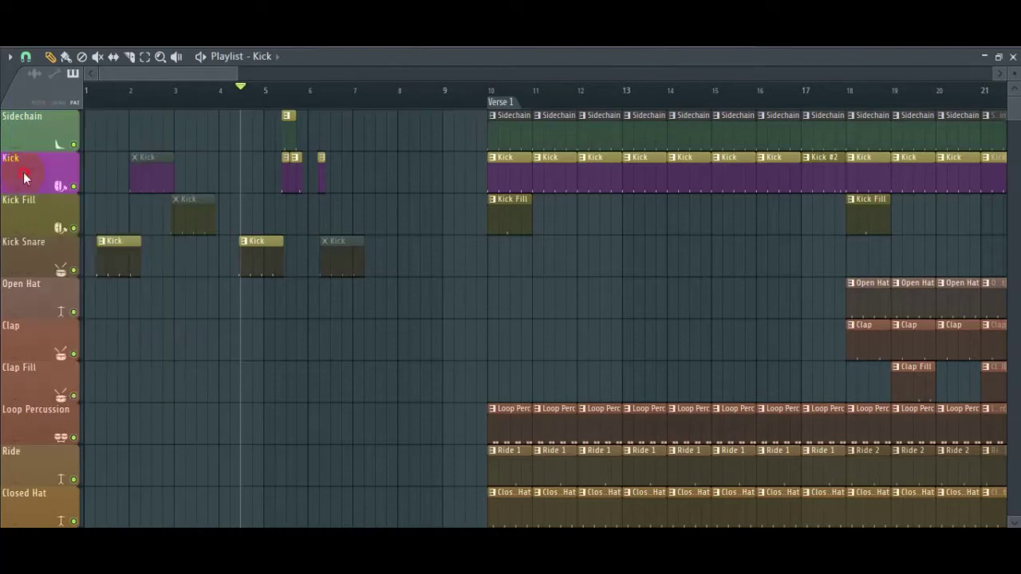
pyautogui.rightClick(57, 142)
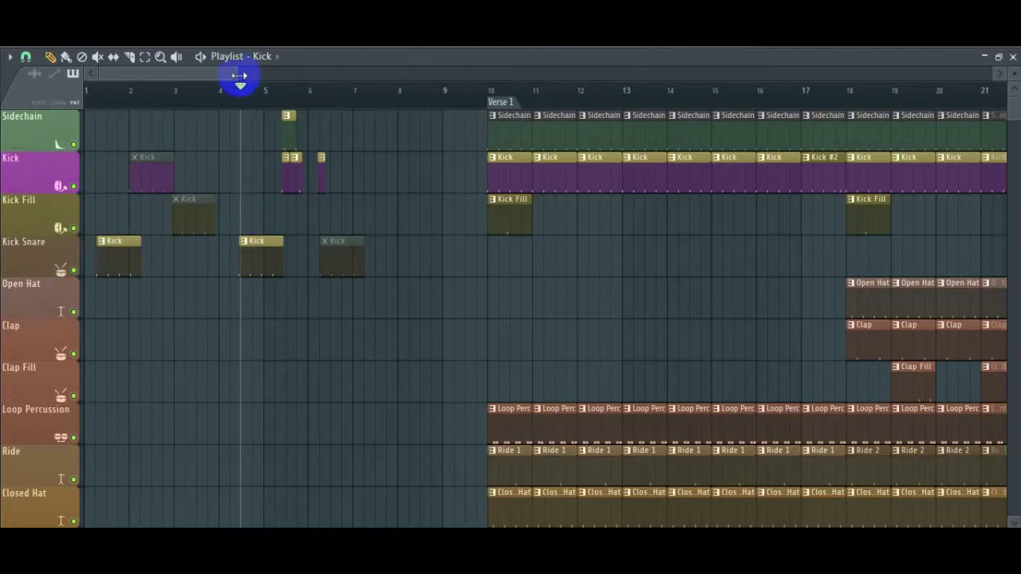
# - Delete all the practice clips before Verse 1 on the Sidechain, Kick, Kick Fill and Kick Snare tracks
pyautogui.moveTo(240, 75); pyautogui.dragTo(297, 75)
pyautogui.rightClick(131, 171)
pyautogui.rightClick(105, 255)
pyautogui.rightClick(162, 214)
pyautogui.rightClick(204, 253)
pyautogui.rightClick(266, 255)
pyautogui.rightClick(229, 128)
pyautogui.rightClick(253, 172)
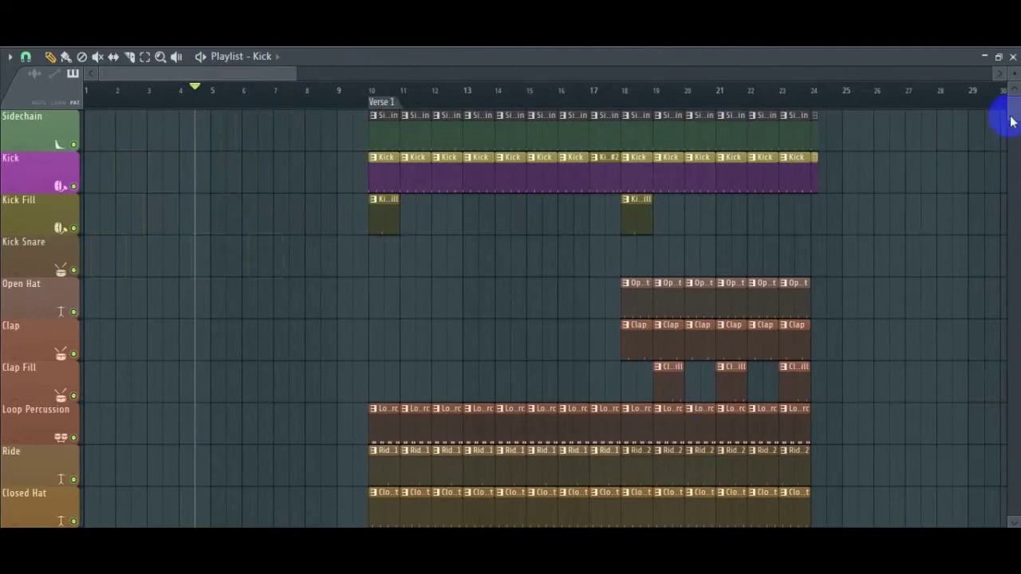
# - Pick the Hide From Me vocal chop as the clip source and place a copy on the Ride track at bar 3
pyautogui.moveTo(1010, 111); pyautogui.dragTo(1011, 157)
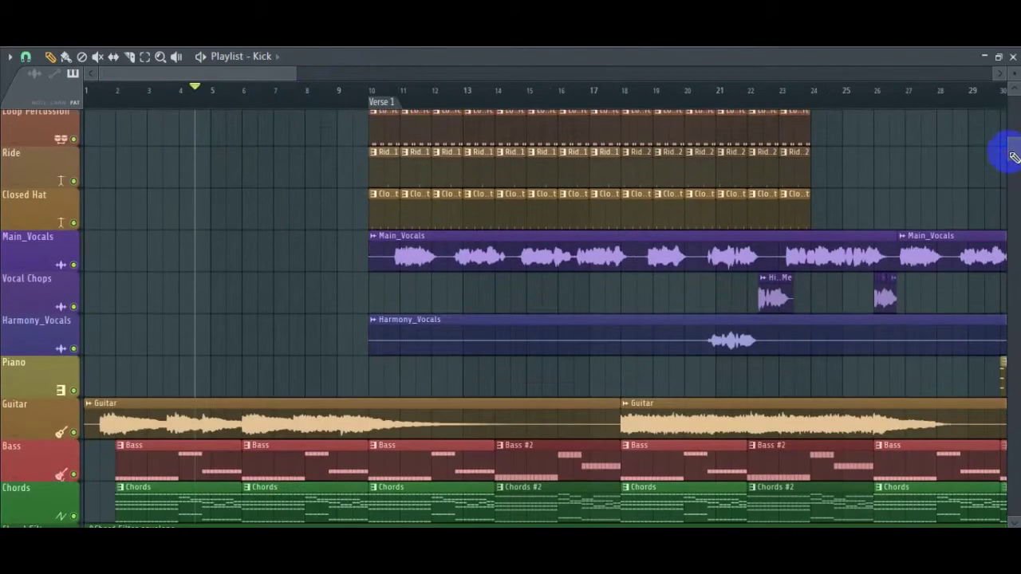
pyautogui.click(397, 260)
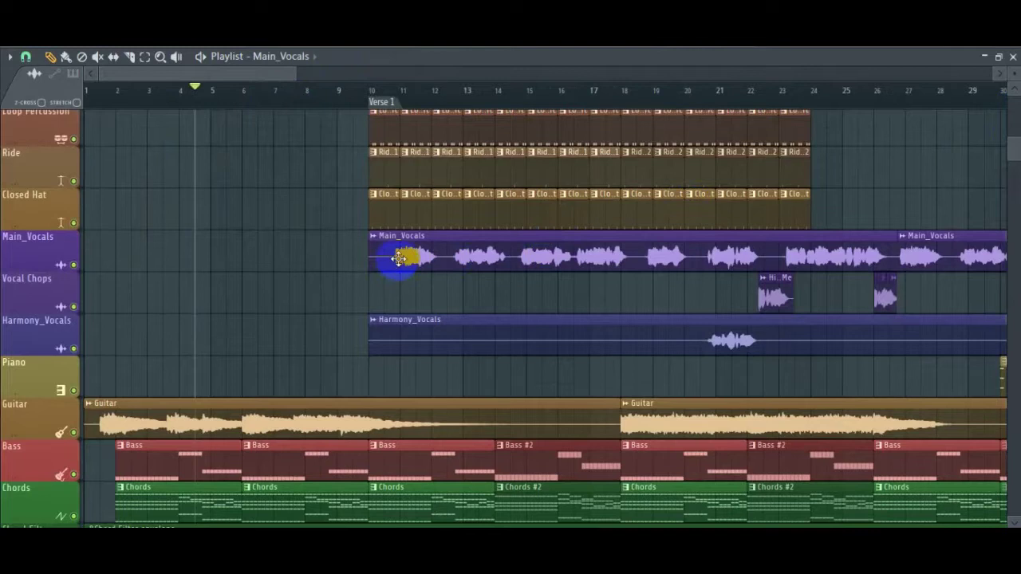
pyautogui.click(778, 297)
pyautogui.moveTo(195, 195); pyautogui.dragTo(140, 164)
pyautogui.moveTo(293, 72)
pyautogui.mouseDown()
pyautogui.moveTo(120, 77)
pyautogui.moveTo(142, 77)
pyautogui.moveTo(132, 75)
pyautogui.mouseUp()
pyautogui.moveTo(223, 151); pyautogui.dragTo(271, 152)
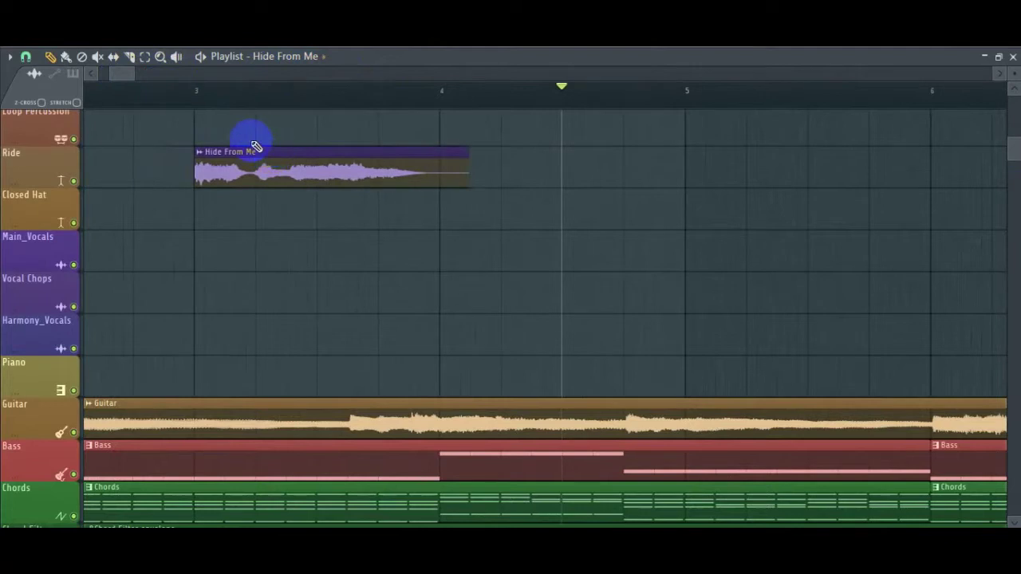
# - Open the sample settings of the Hide From Me clip and move the window aside to keep the clip in view
pyautogui.rightClick(41, 176)
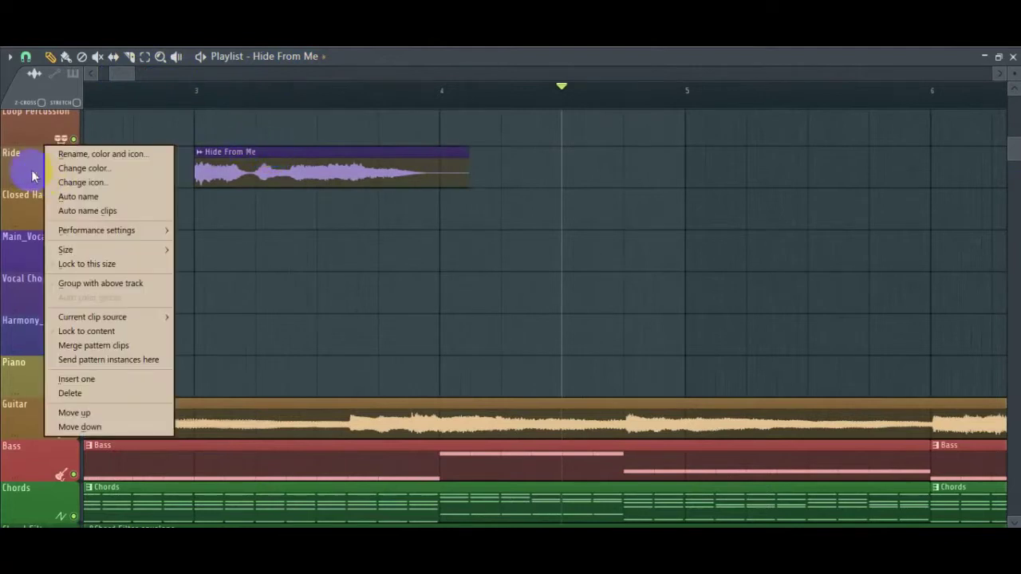
pyautogui.click(244, 152)
pyautogui.doubleClick(245, 152)
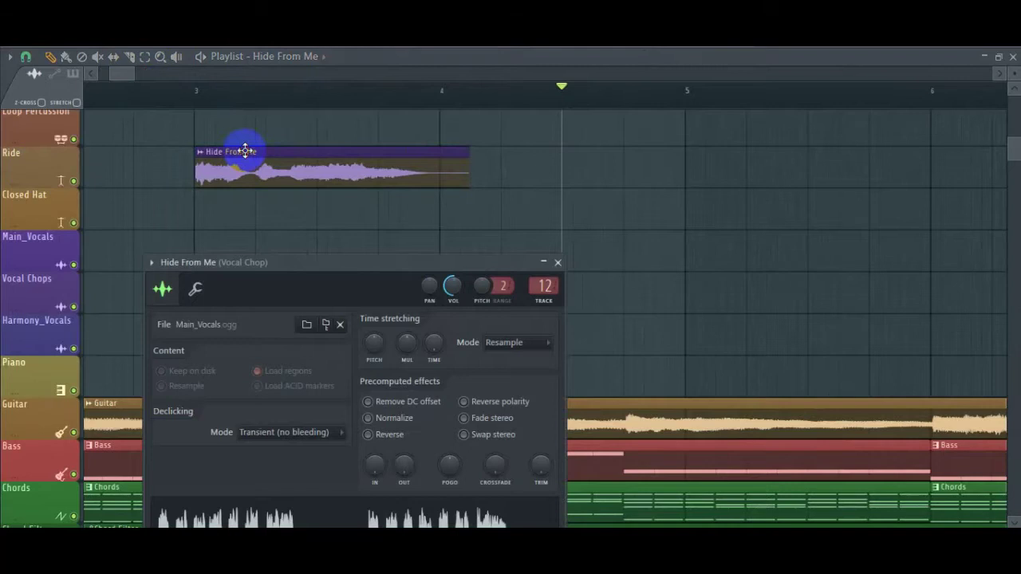
pyautogui.moveTo(281, 264); pyautogui.dragTo(296, 140)
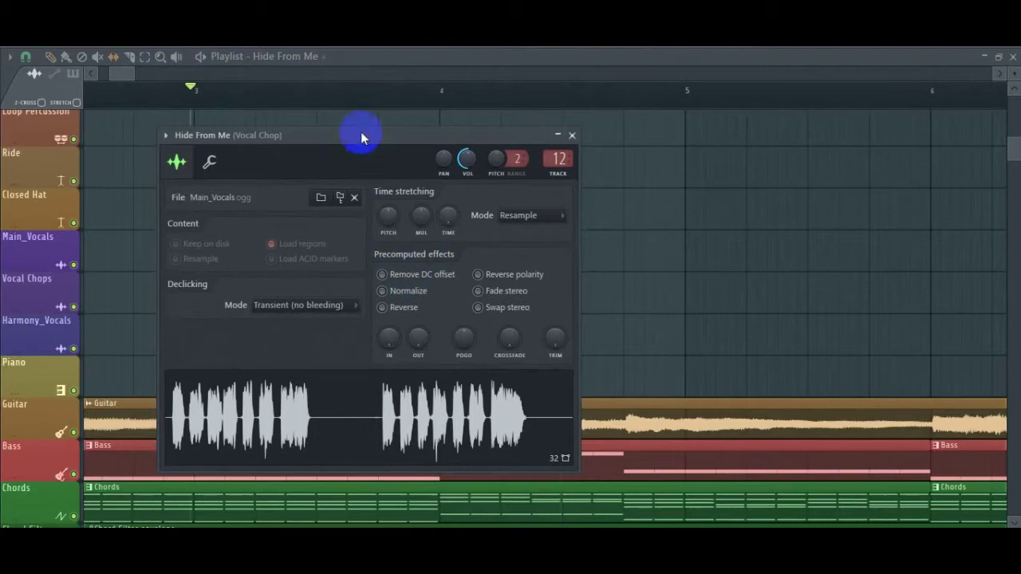
pyautogui.moveTo(359, 136); pyautogui.dragTo(615, 106)
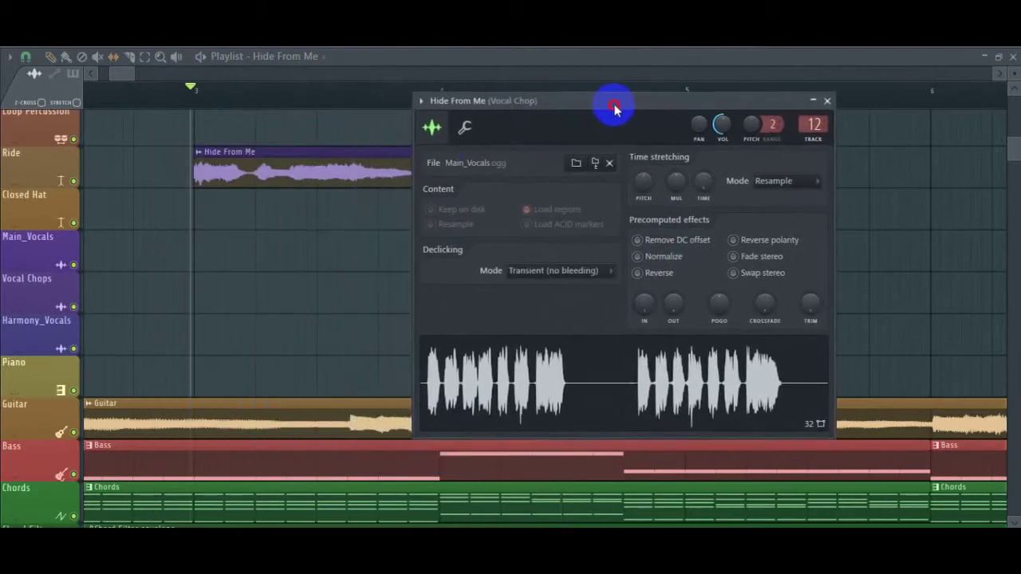
# - Try the Reverse and Normalize effects on the Hide From Me sample, switching each one off again
pyautogui.click(644, 274)
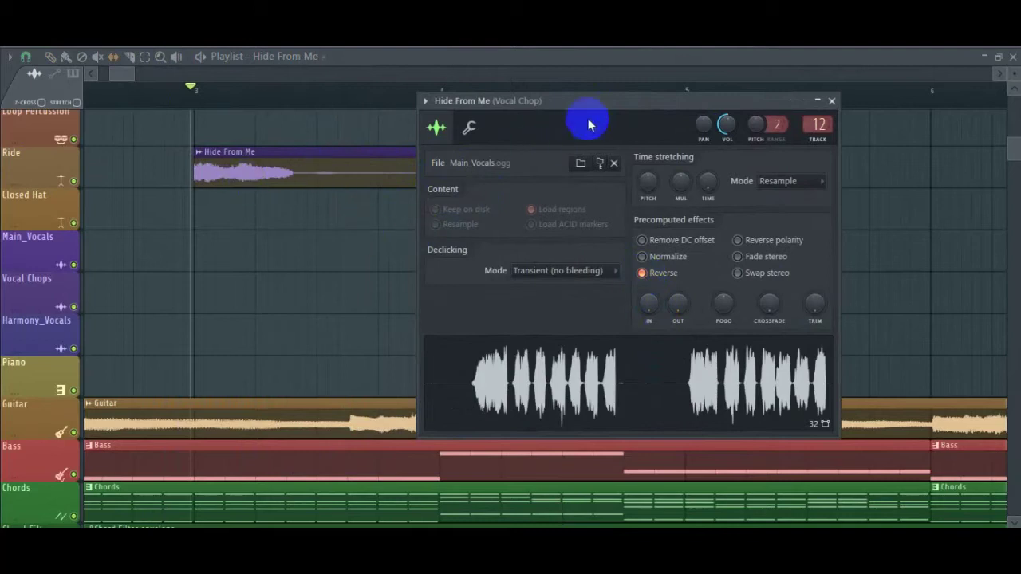
pyautogui.moveTo(585, 102); pyautogui.dragTo(674, 96)
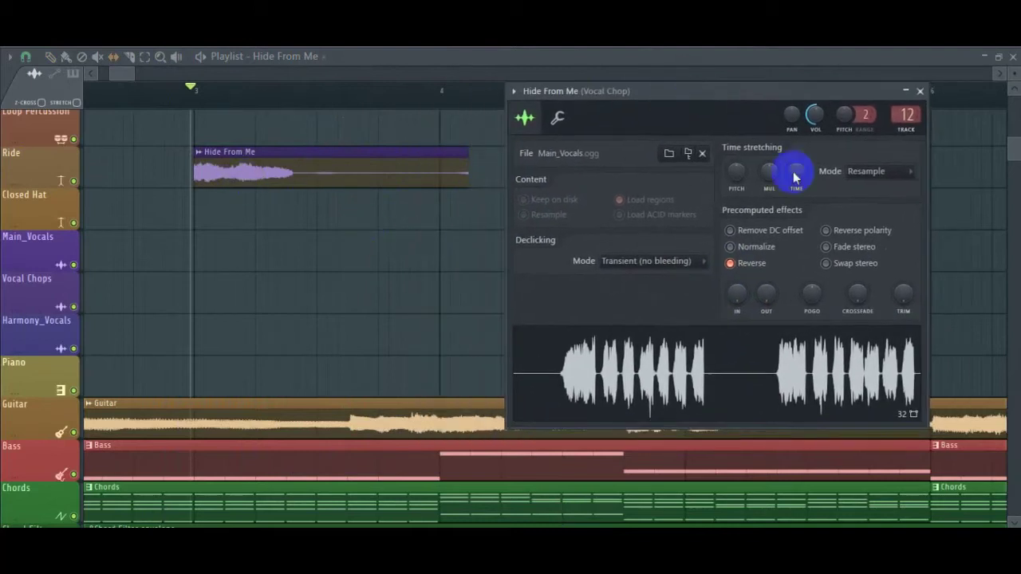
pyautogui.click(731, 264)
pyautogui.click(733, 248)
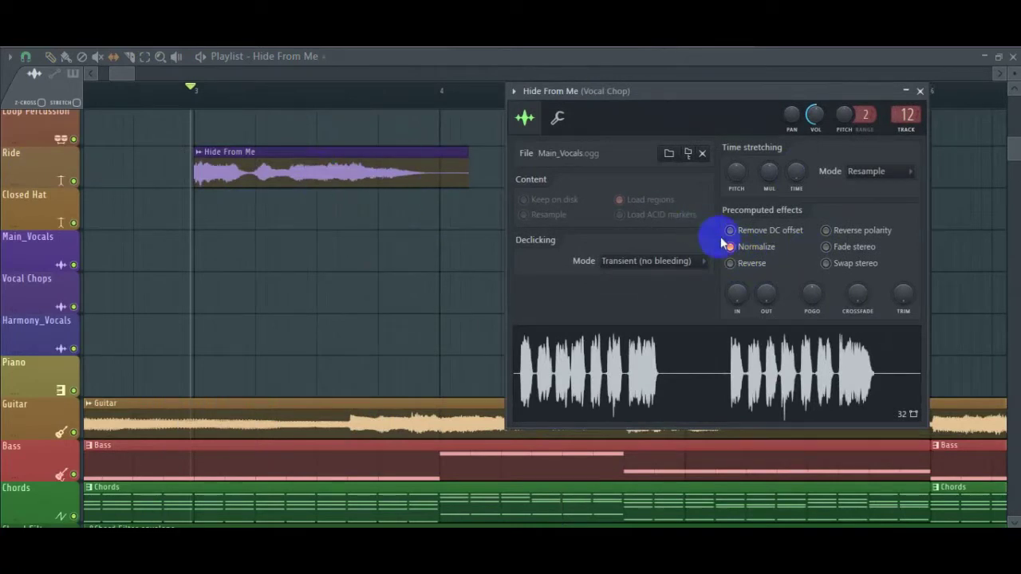
pyautogui.click(732, 248)
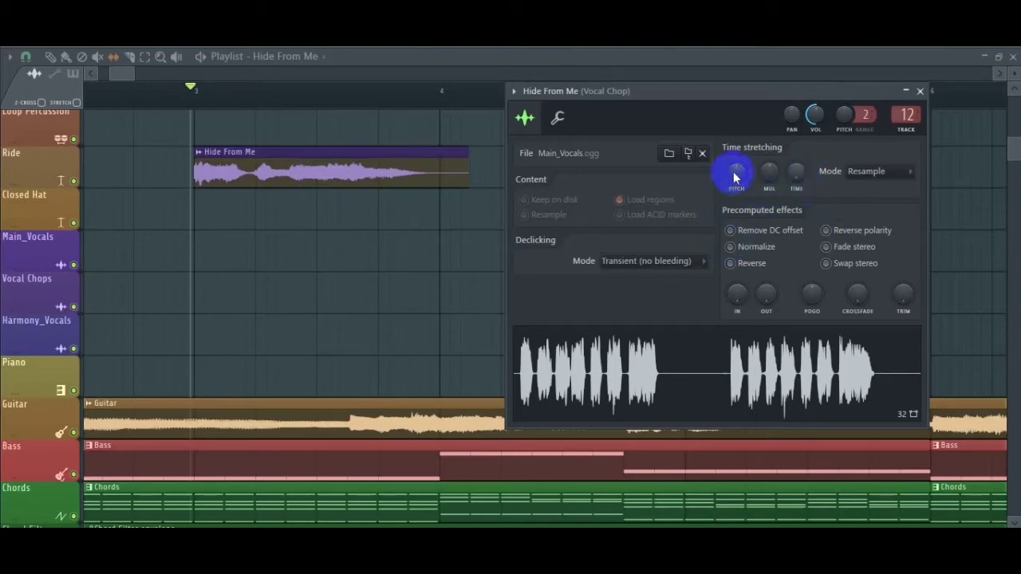
# - Lower the Hide From Me sample's time-stretching pitch and shorten its stretch time using the Auto mode
pyautogui.moveTo(733, 171); pyautogui.dragTo(727, 281)
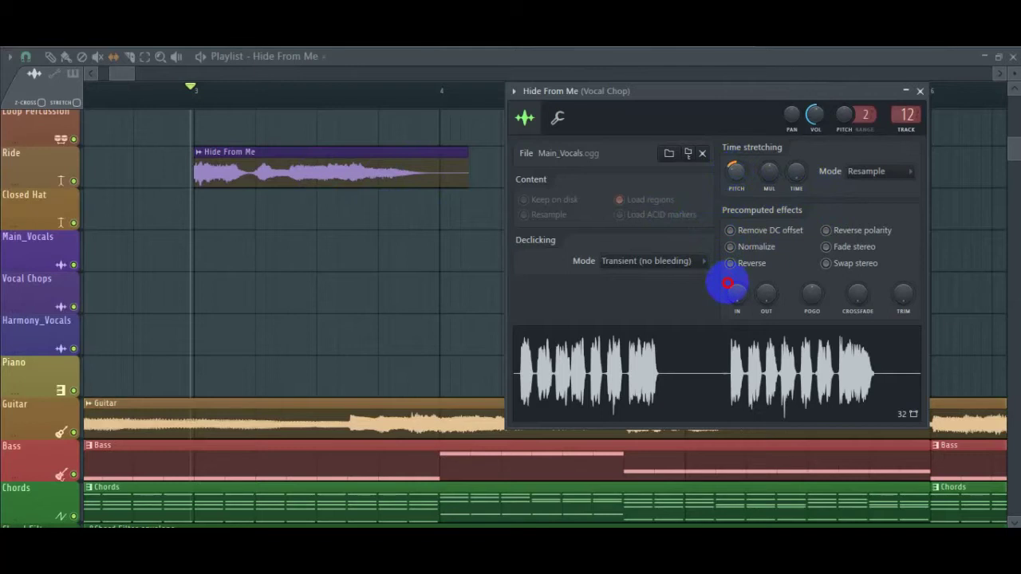
pyautogui.moveTo(728, 281); pyautogui.dragTo(379, 172)
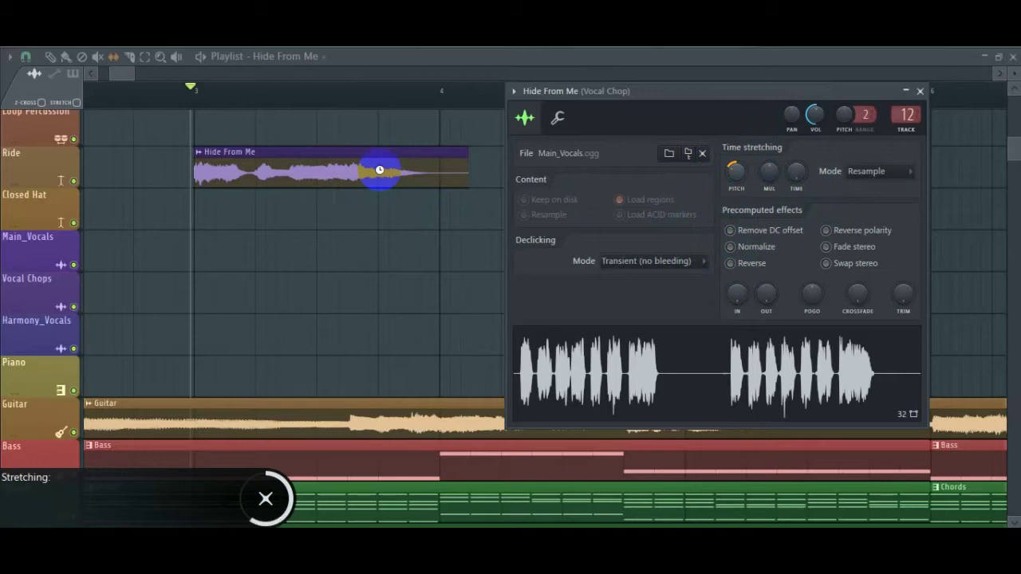
pyautogui.moveTo(380, 170); pyautogui.dragTo(752, 99)
pyautogui.moveTo(731, 495); pyautogui.dragTo(782, 71)
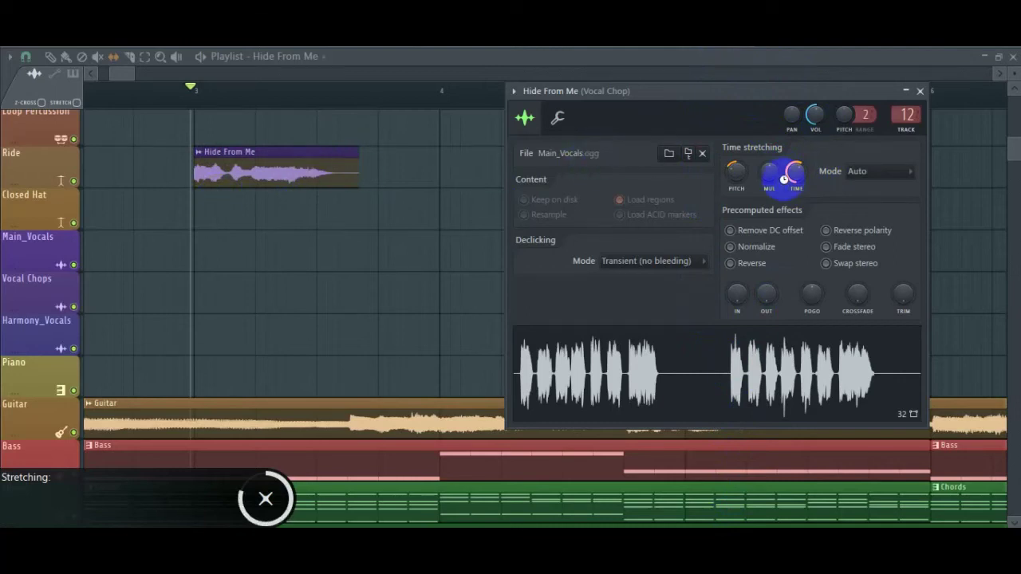
# - Audition the Hide From Me sample from its waveform display and examine the available sample options, including Edit and Detect tempo
pyautogui.click(643, 371)
pyautogui.click(537, 331)
pyautogui.click(608, 375)
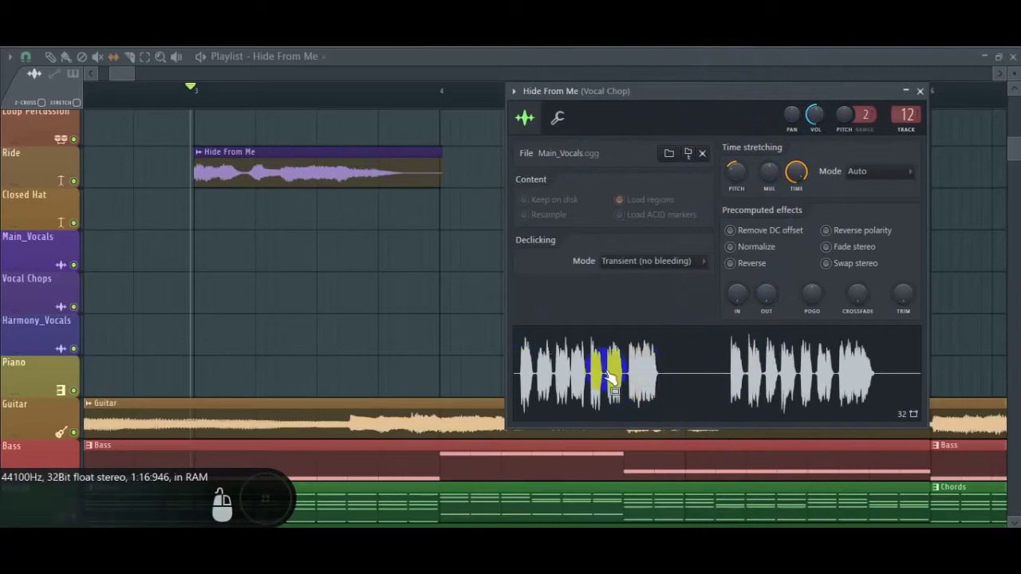
pyautogui.rightClick(606, 369)
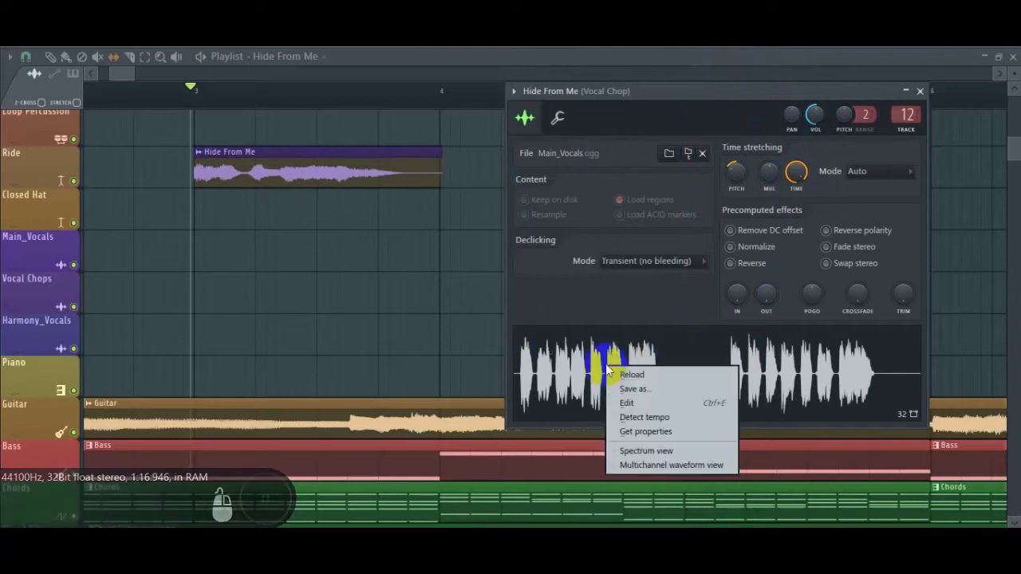
pyautogui.click(630, 405)
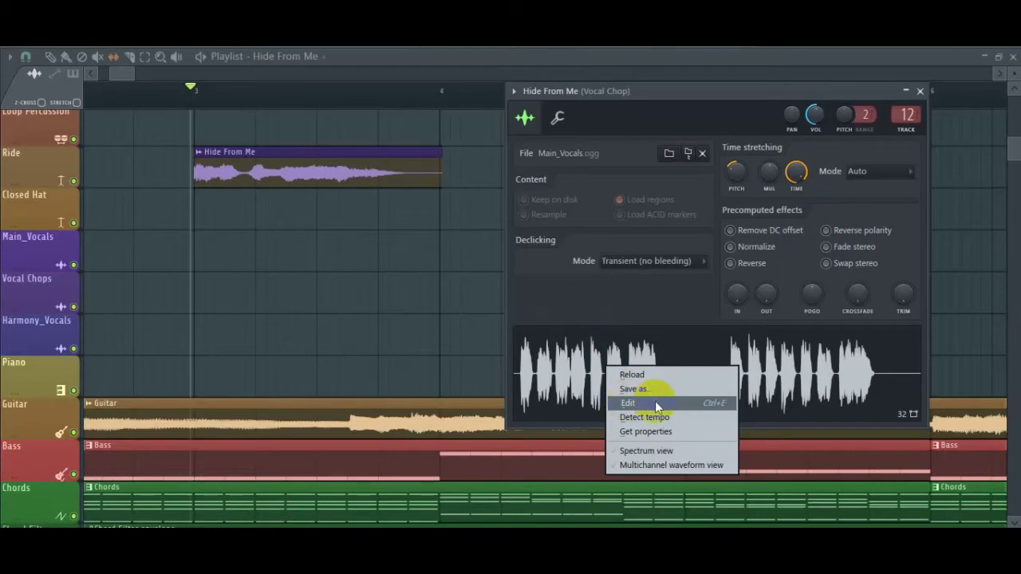
pyautogui.click(655, 401)
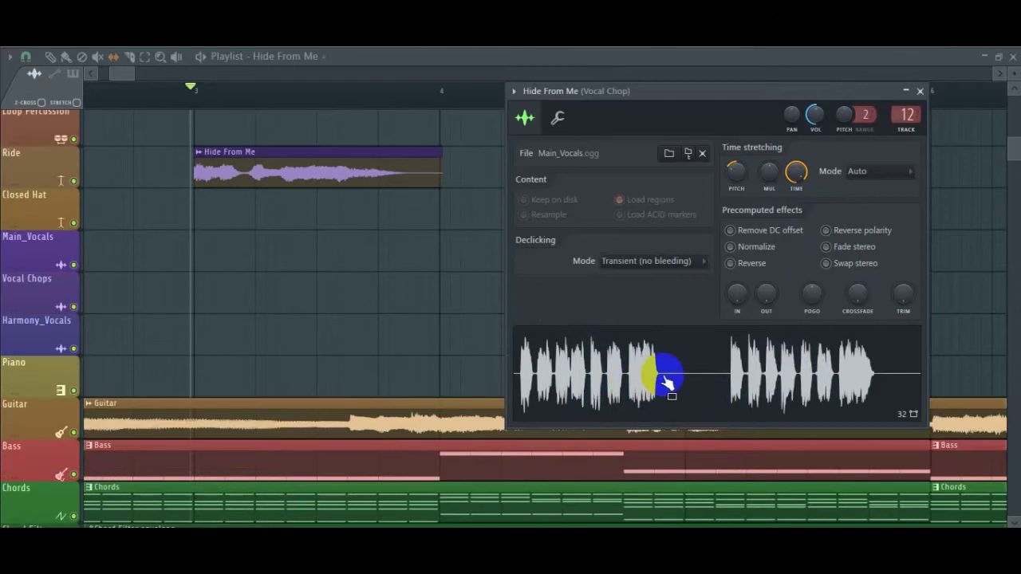
# - Try Spectrum view on the Hide From Me sample, compare it with the clip in the Playlist, and switch it off again
pyautogui.rightClick(627, 384)
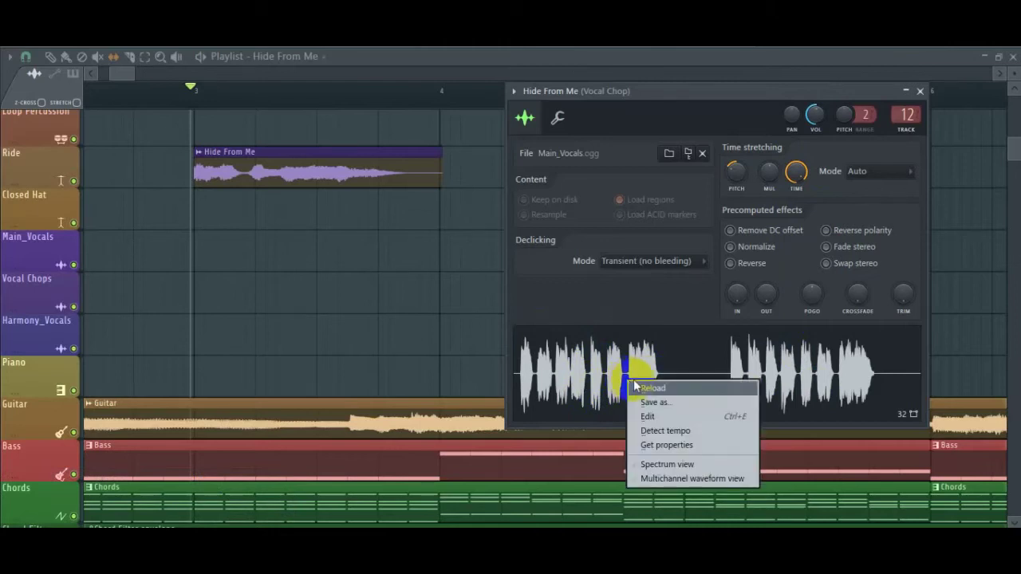
pyautogui.click(712, 465)
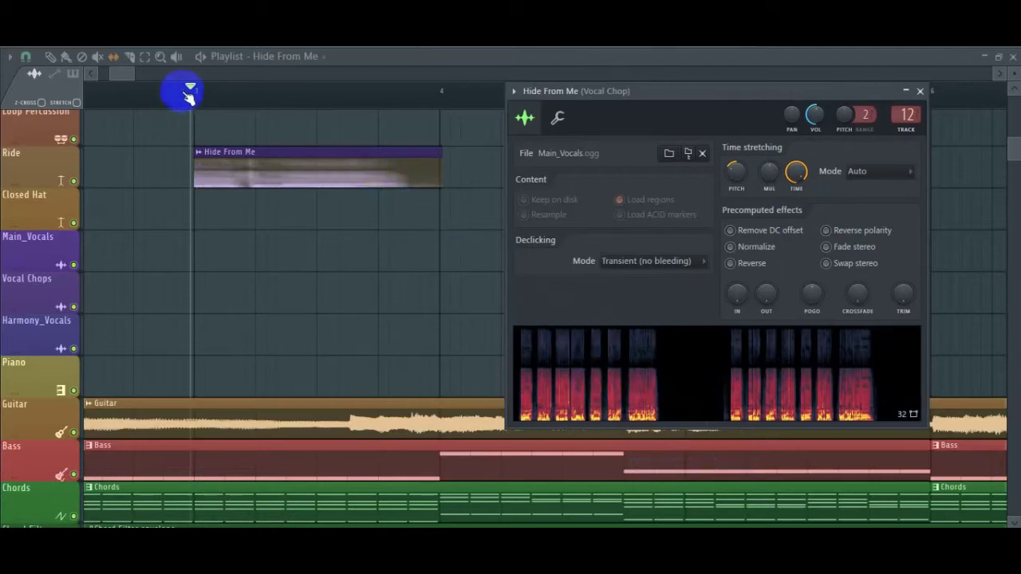
pyautogui.moveTo(130, 74); pyautogui.dragTo(145, 73)
pyautogui.click(214, 152)
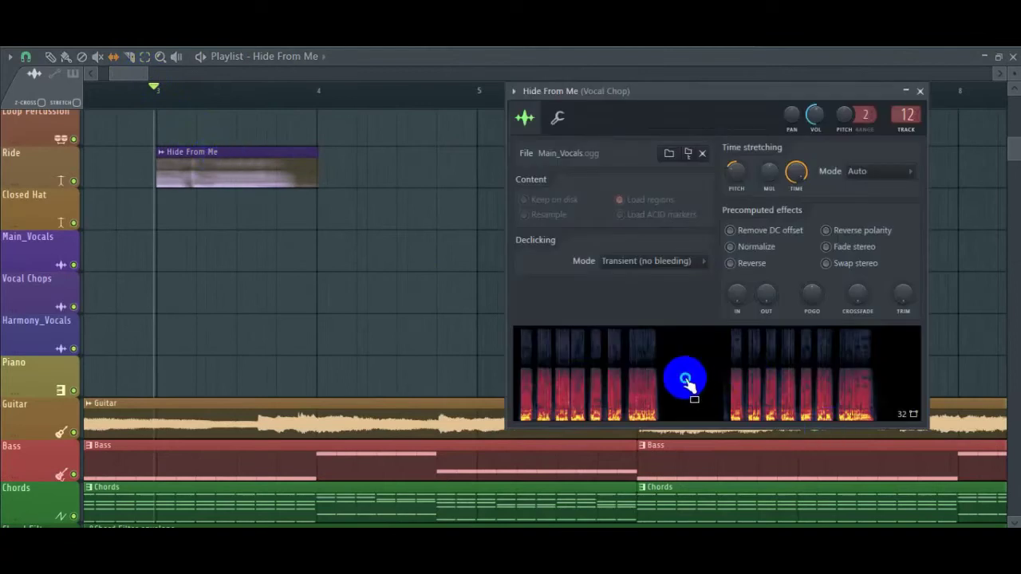
pyautogui.rightClick(687, 381)
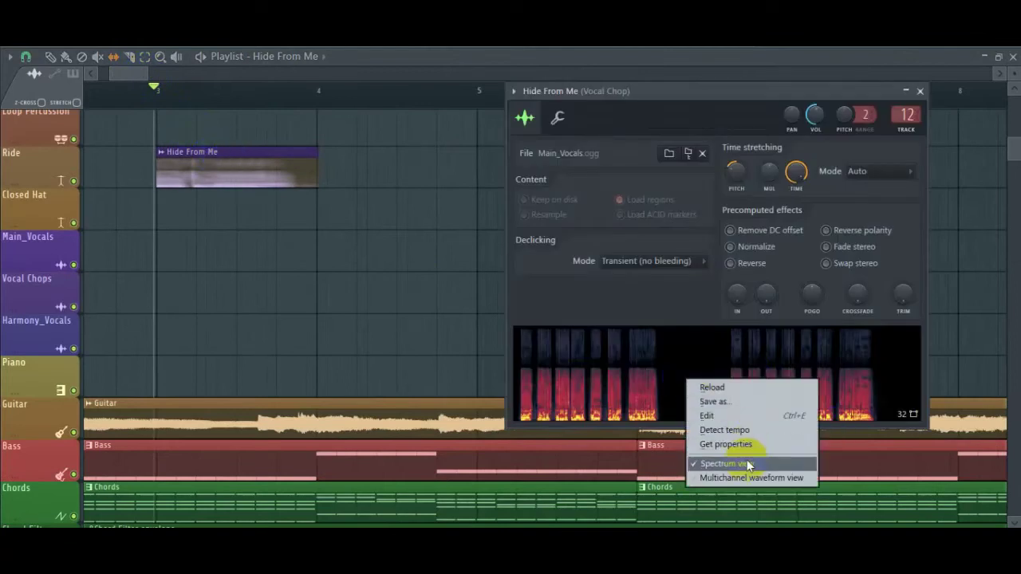
pyautogui.click(747, 461)
# - Try Multichannel waveform view on the Hide From Me sample and switch it off again
pyautogui.rightClick(651, 375)
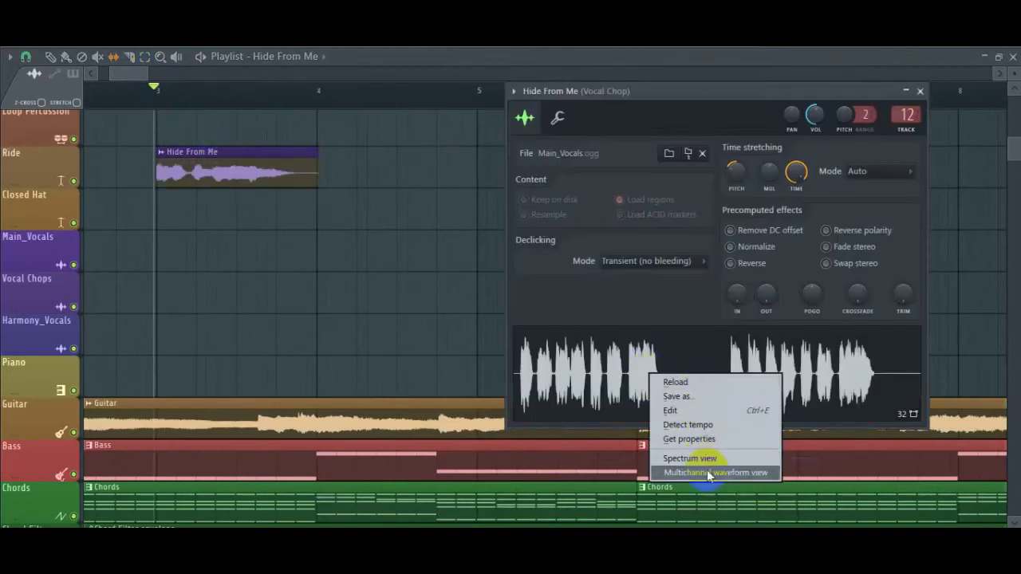
pyautogui.click(759, 473)
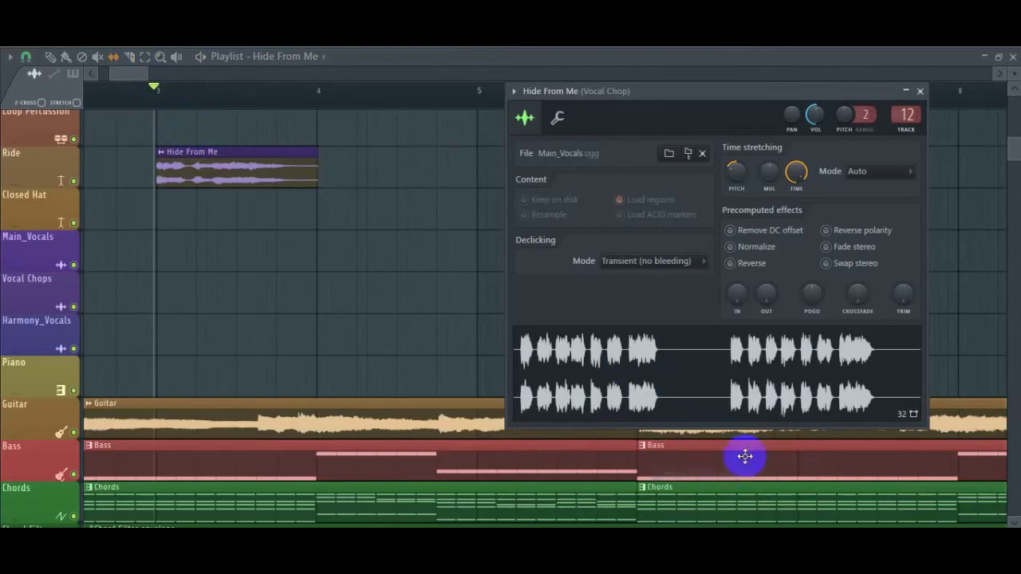
pyautogui.click(663, 377)
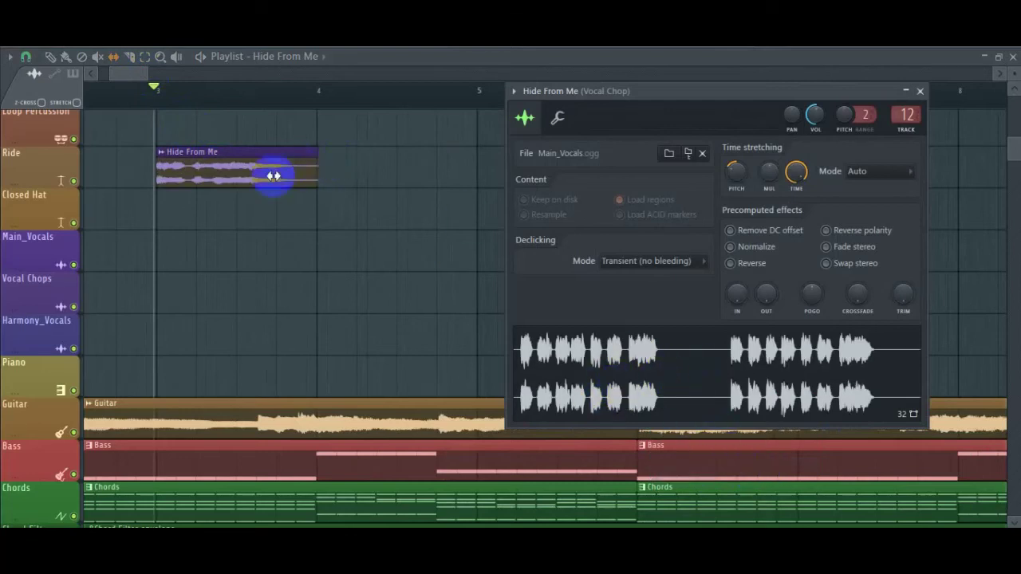
pyautogui.rightClick(691, 394)
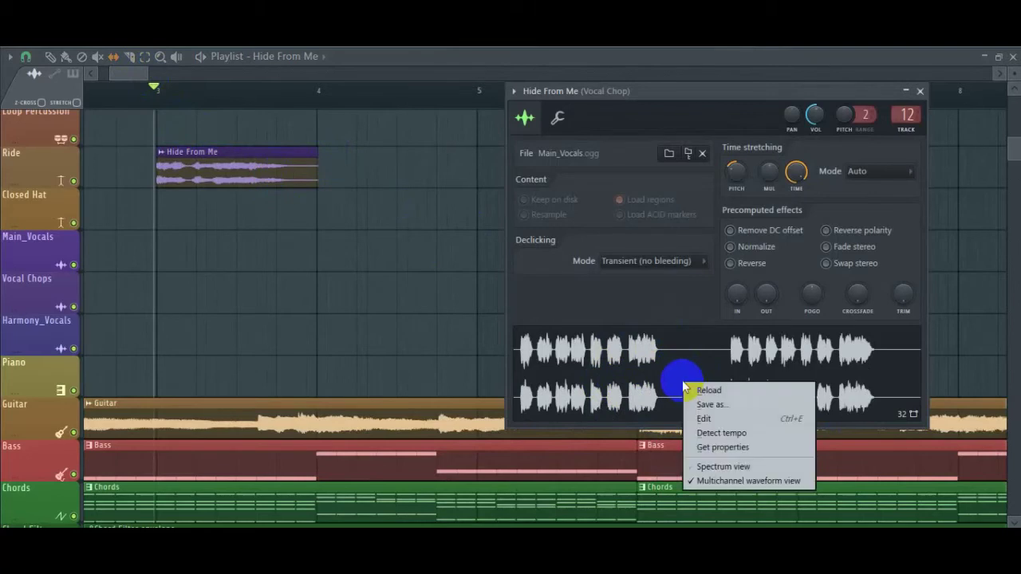
pyautogui.click(748, 482)
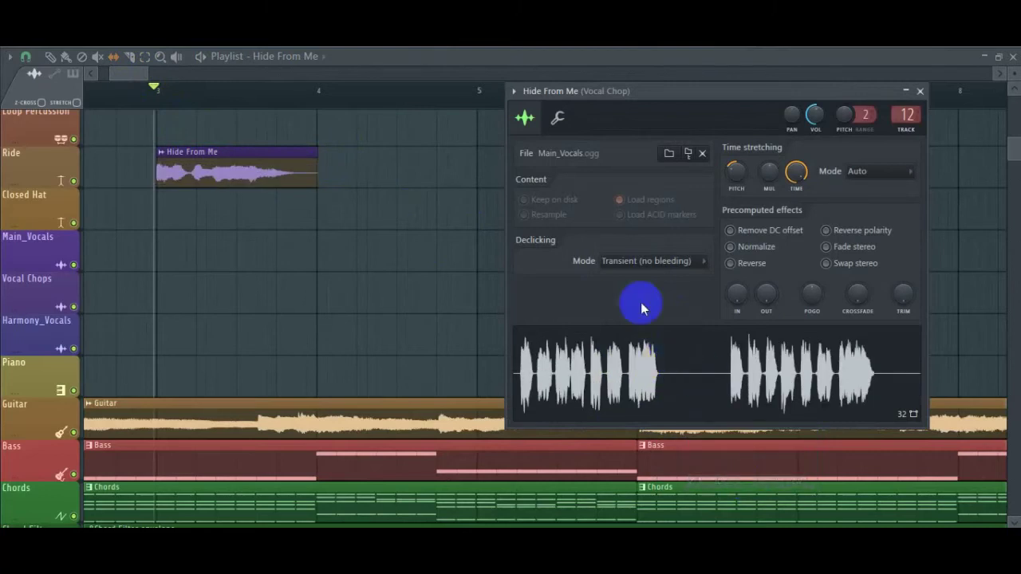
# - Set the sample's declicking mode to Crossfade (bleeding), then trim the Ride-track clip to end just before bar 4 and slip its audio slightly
pyautogui.click(702, 265)
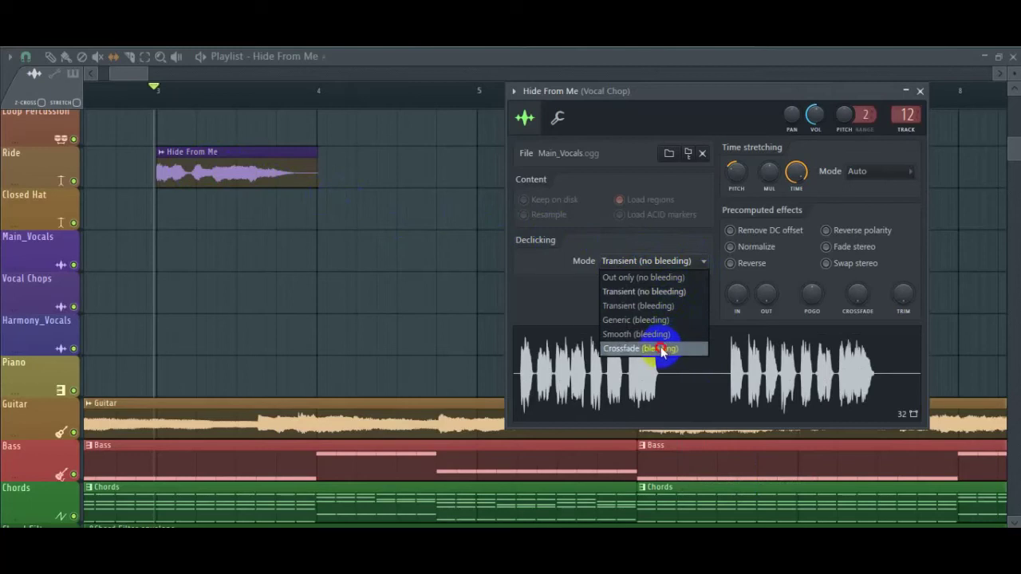
pyautogui.click(662, 349)
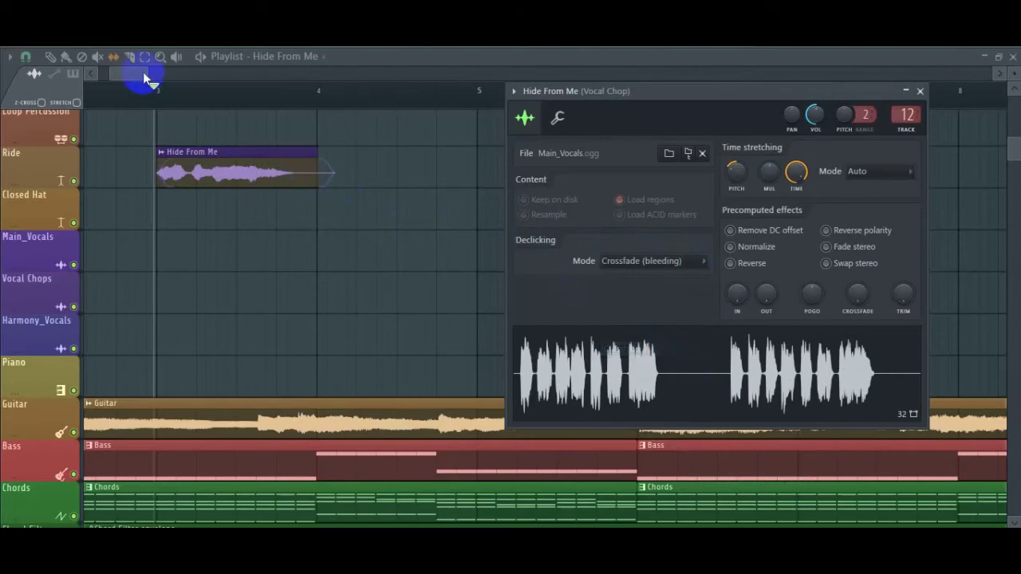
pyautogui.moveTo(145, 72); pyautogui.dragTo(125, 73)
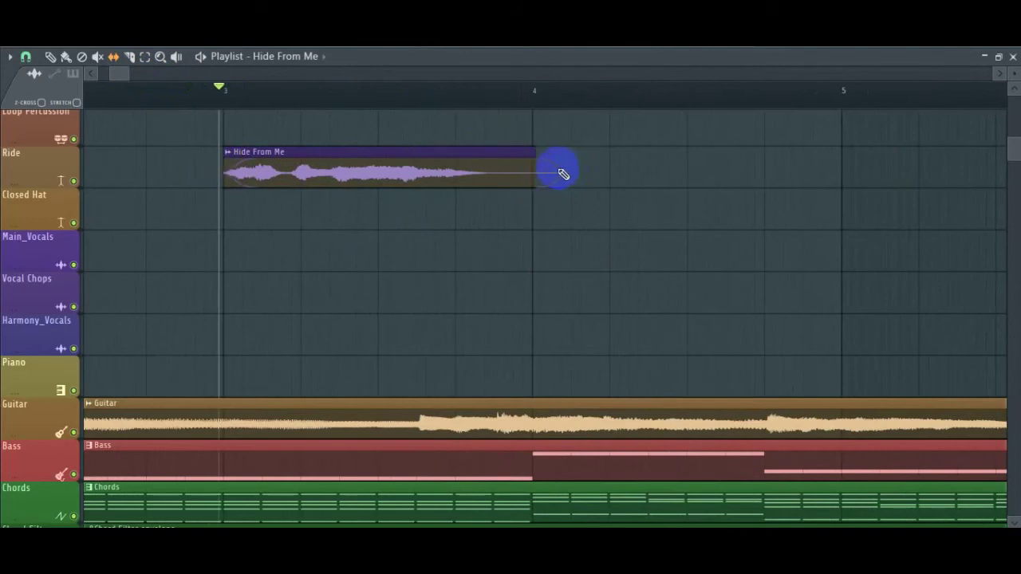
pyautogui.moveTo(531, 150); pyautogui.dragTo(520, 150)
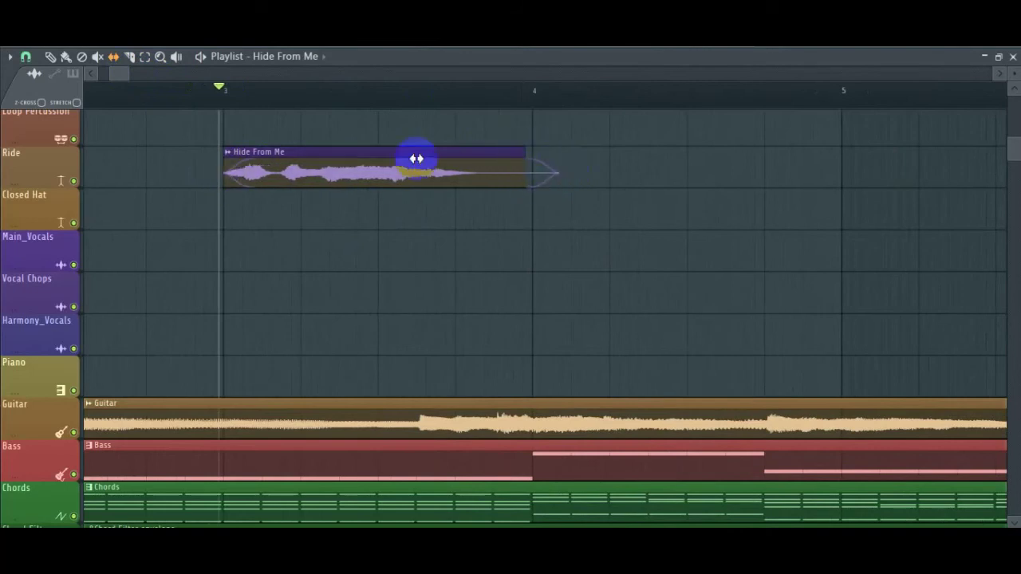
pyautogui.moveTo(231, 175)
pyautogui.mouseDown()
pyautogui.moveTo(219, 173)
pyautogui.moveTo(262, 170)
pyautogui.moveTo(242, 170)
pyautogui.mouseUp()
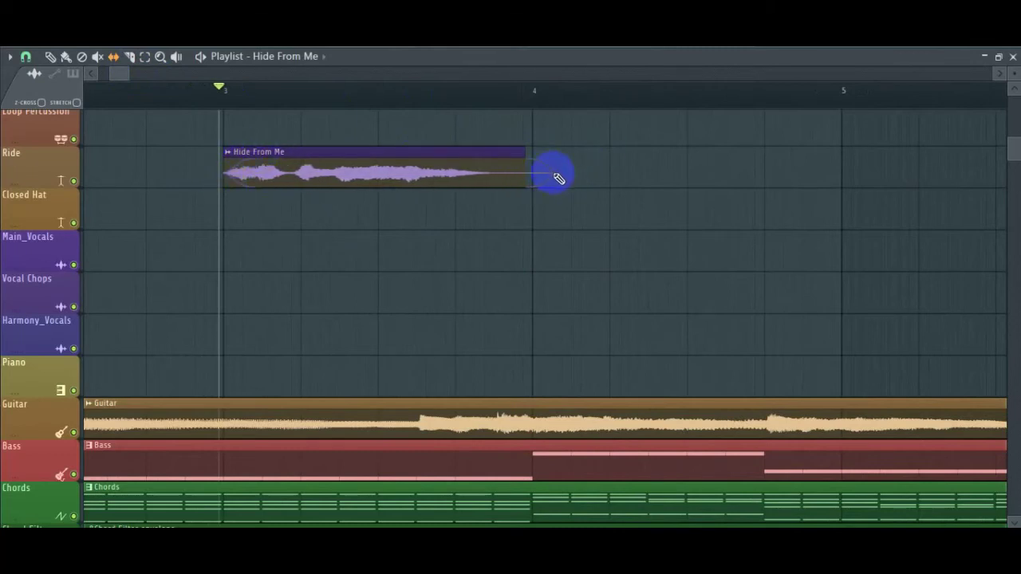
# - Set the Hide From Me sample's declicking mode to Smooth (bleeding) and trim the clip's end slightly shorter
pyautogui.doubleClick(424, 157)
pyautogui.click(688, 264)
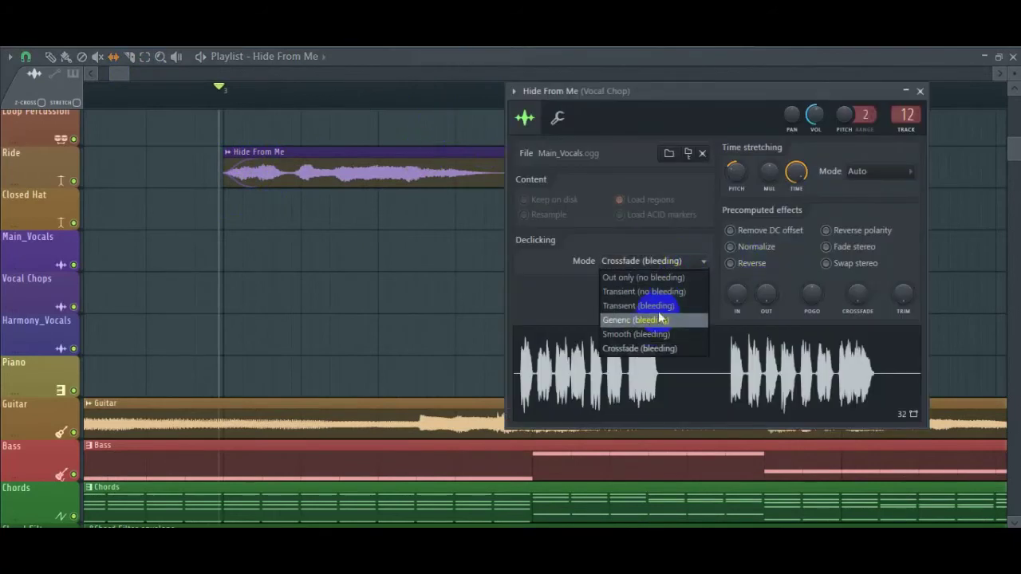
pyautogui.click(650, 334)
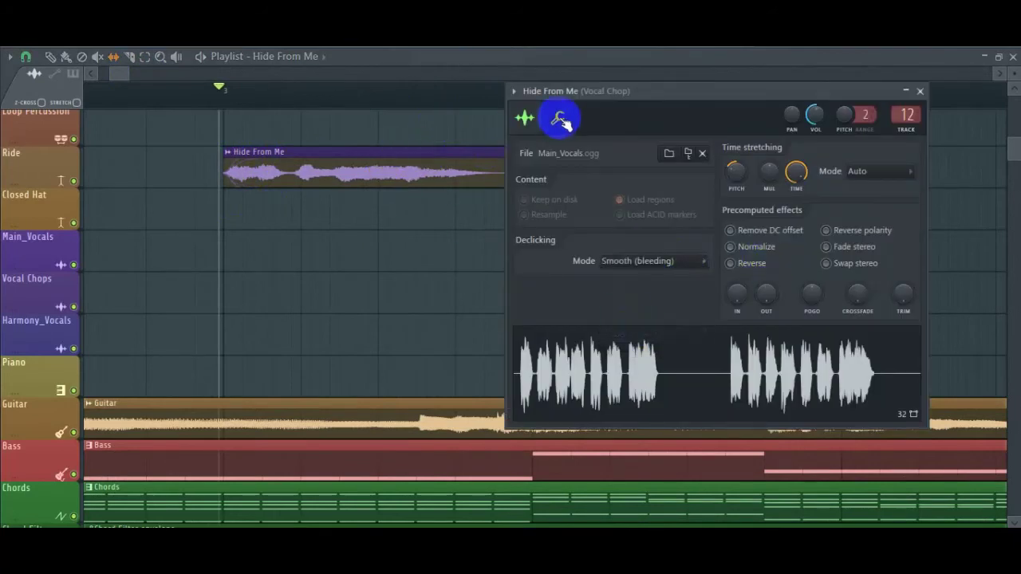
pyautogui.moveTo(590, 100); pyautogui.dragTo(693, 95)
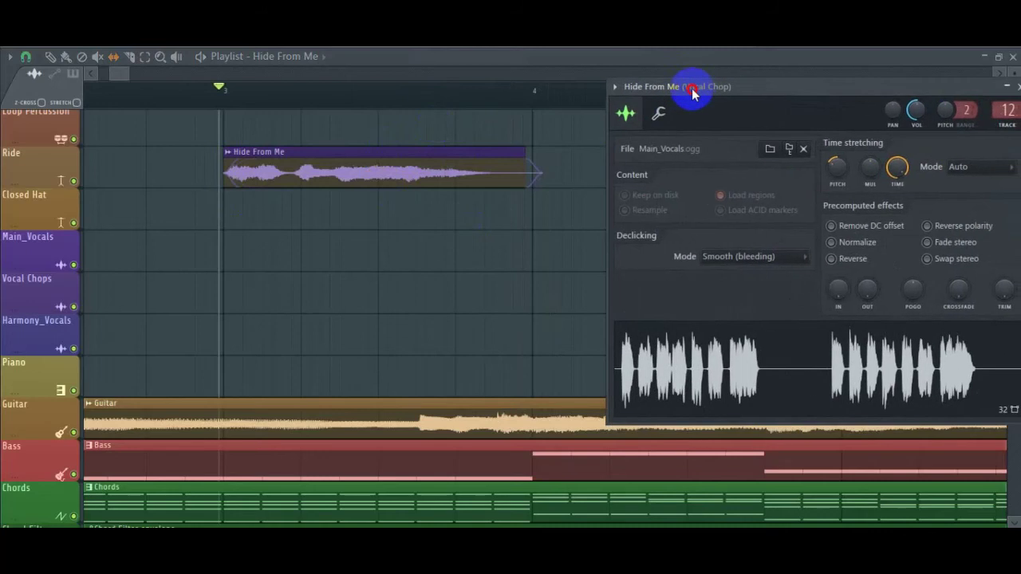
pyautogui.click(524, 173)
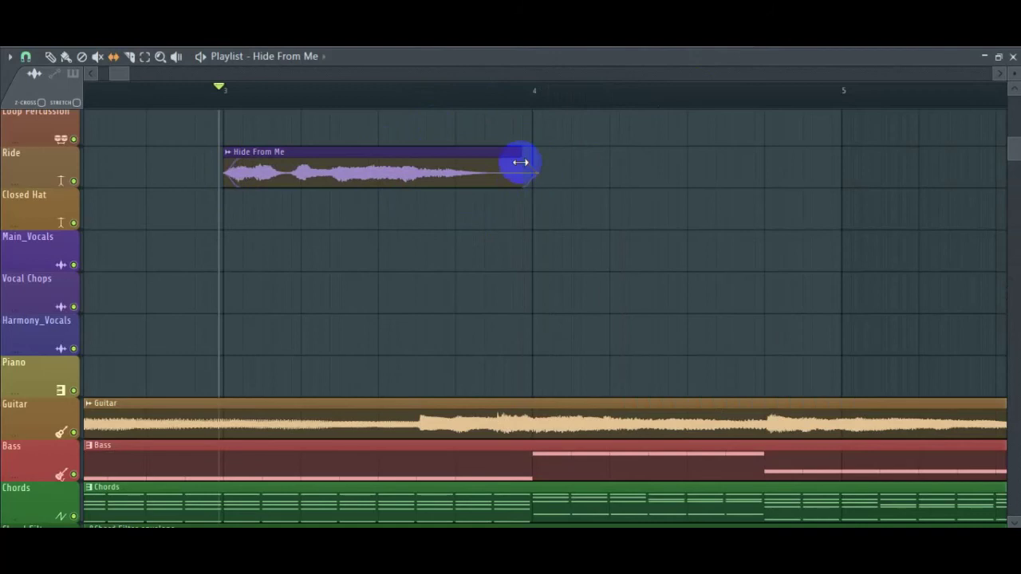
# - Show the song arrangement from Verse 1 to the second Chorus, beginning with the Sidechain track
pyautogui.moveTo(123, 80); pyautogui.dragTo(890, 128)
pyautogui.moveTo(1013, 158); pyautogui.dragTo(996, 97)
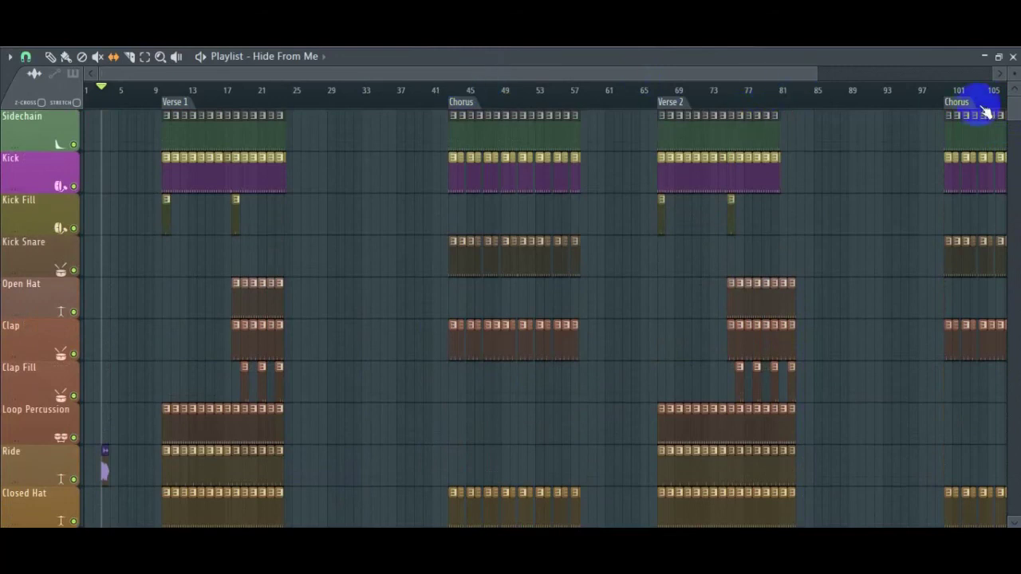
pyautogui.moveTo(1014, 116)
pyautogui.mouseDown()
pyautogui.moveTo(1013, 128)
pyautogui.moveTo(1018, 102)
pyautogui.mouseUp()
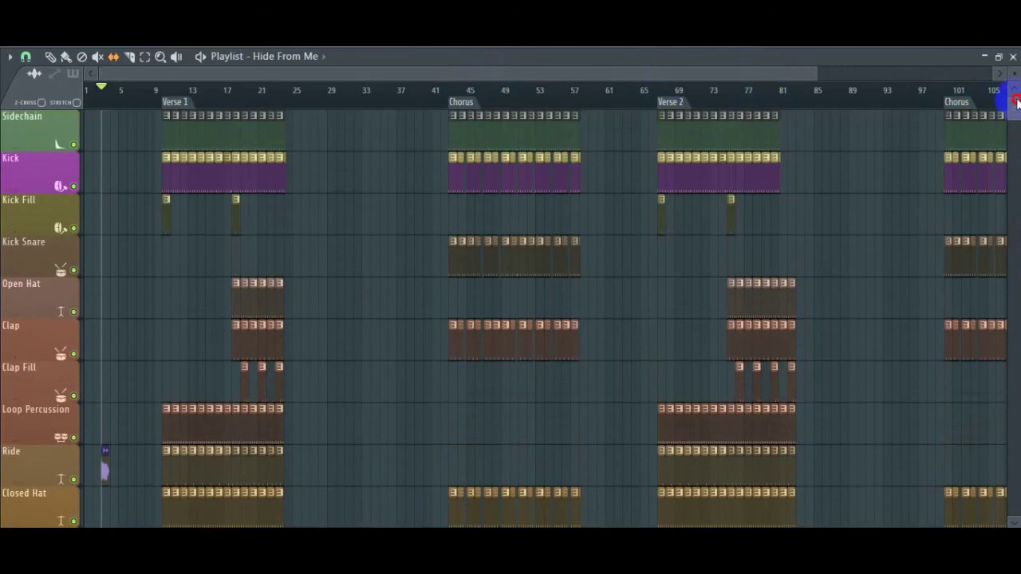